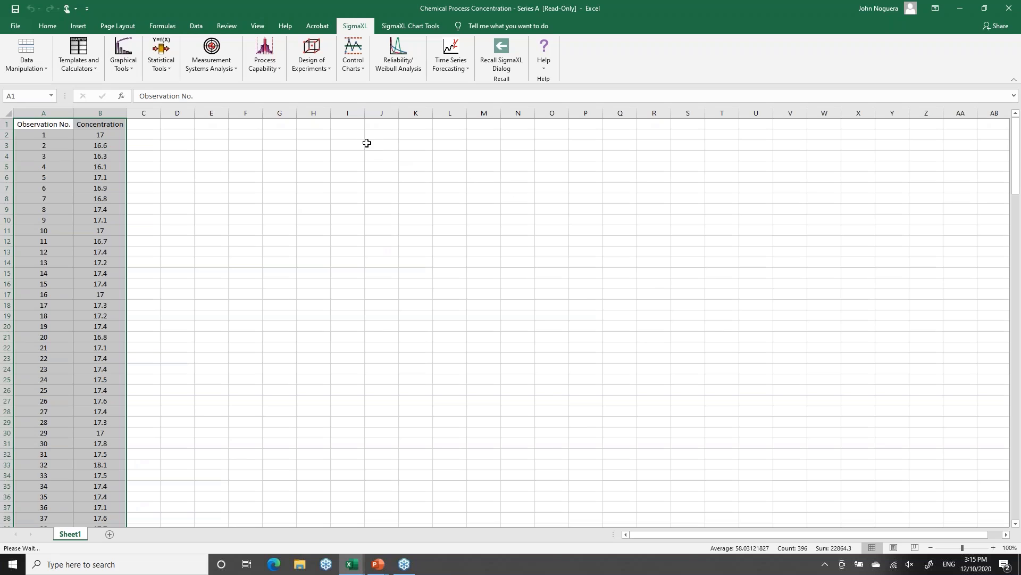
# - Set up an exponential smoothing control chart with Concentration as the numeric time series data and the ACF/PACF/LB plots turned off
pyautogui.click(457, 62)
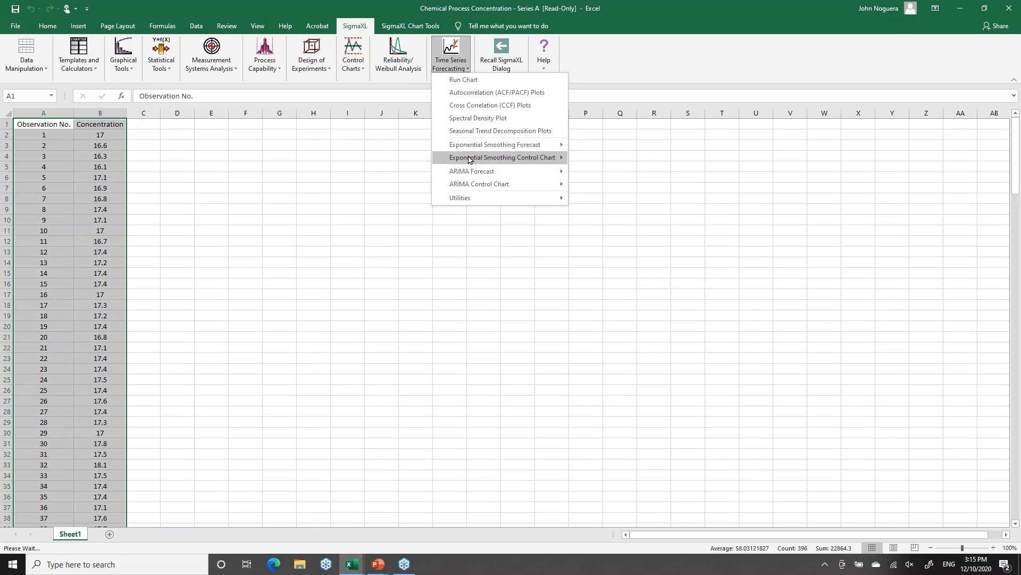
pyautogui.moveTo(469, 160)
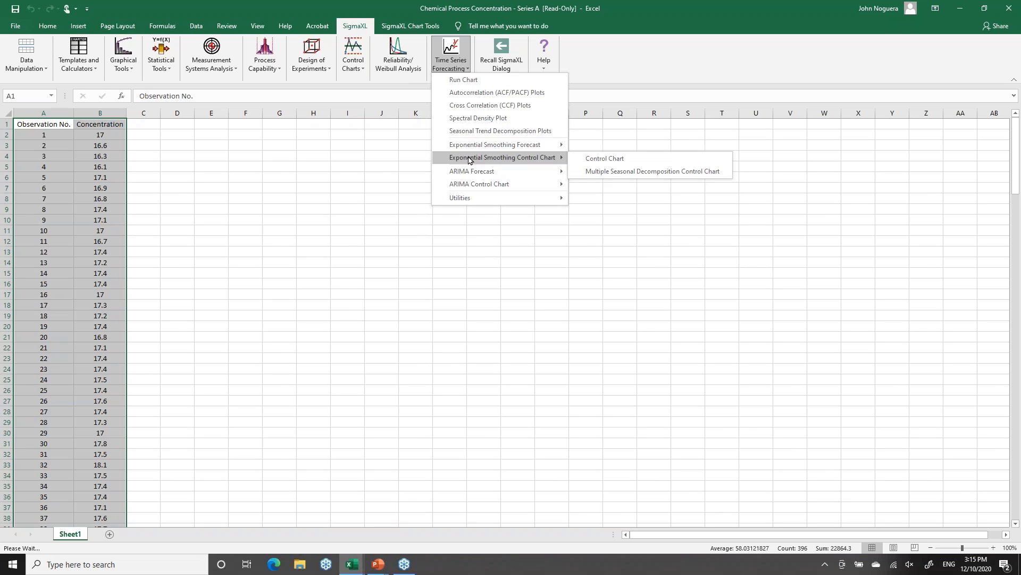
pyautogui.click(606, 158)
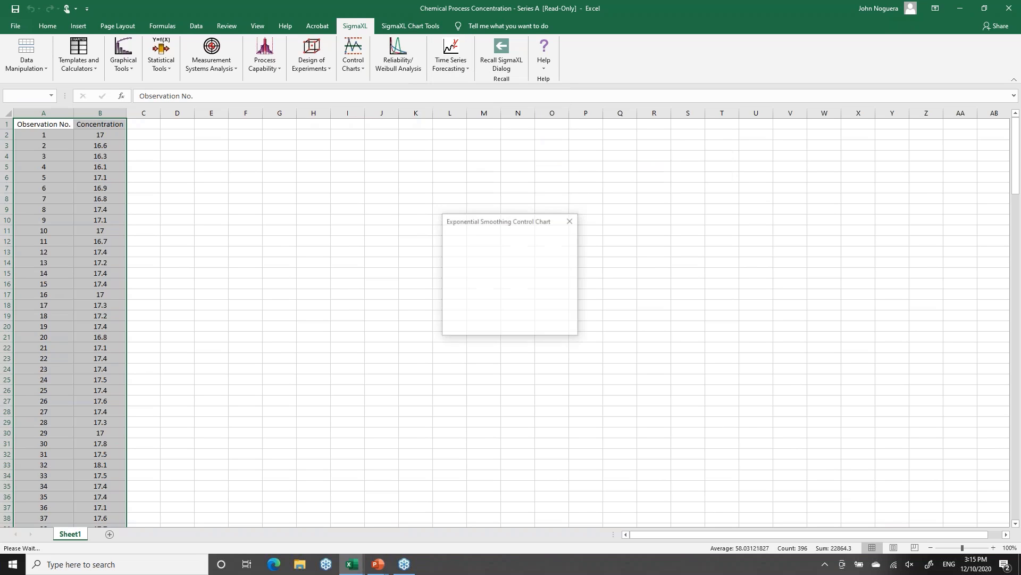
pyautogui.click(560, 326)
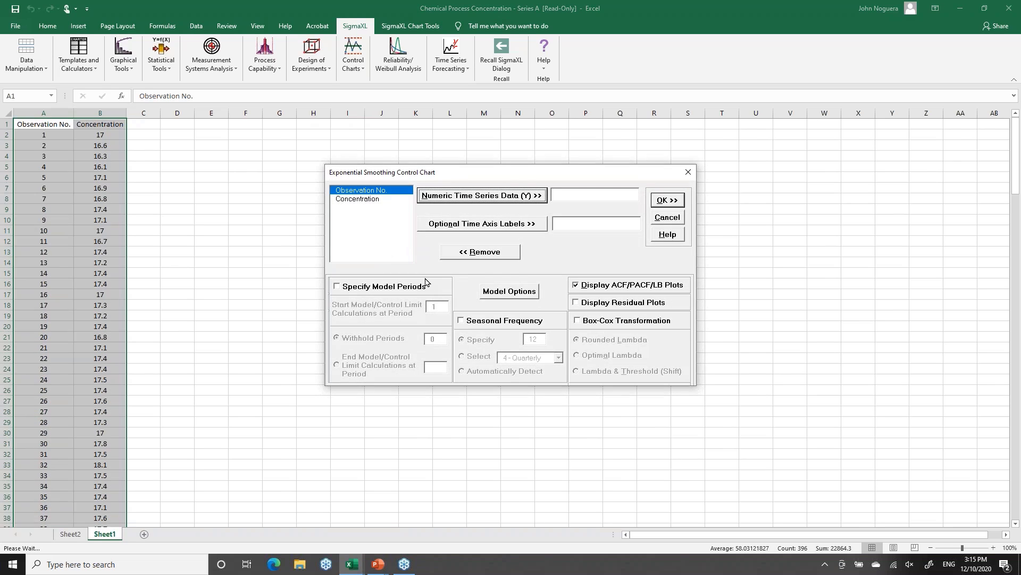
pyautogui.click(357, 200)
pyautogui.click(477, 196)
pyautogui.click(594, 286)
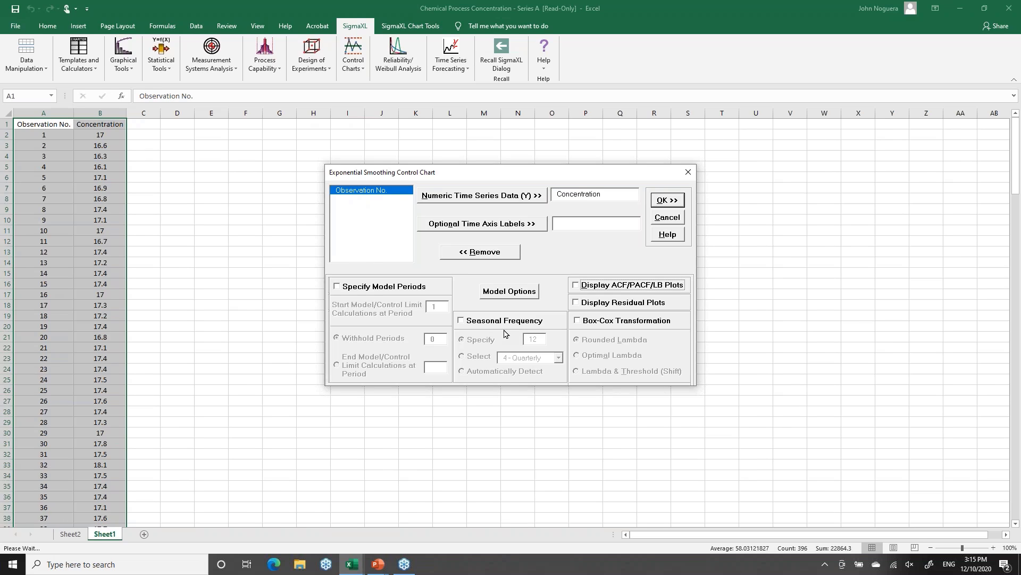
# - Use automatic model selection in the model options and generate the exponential smoothing control charts
pyautogui.click(517, 296)
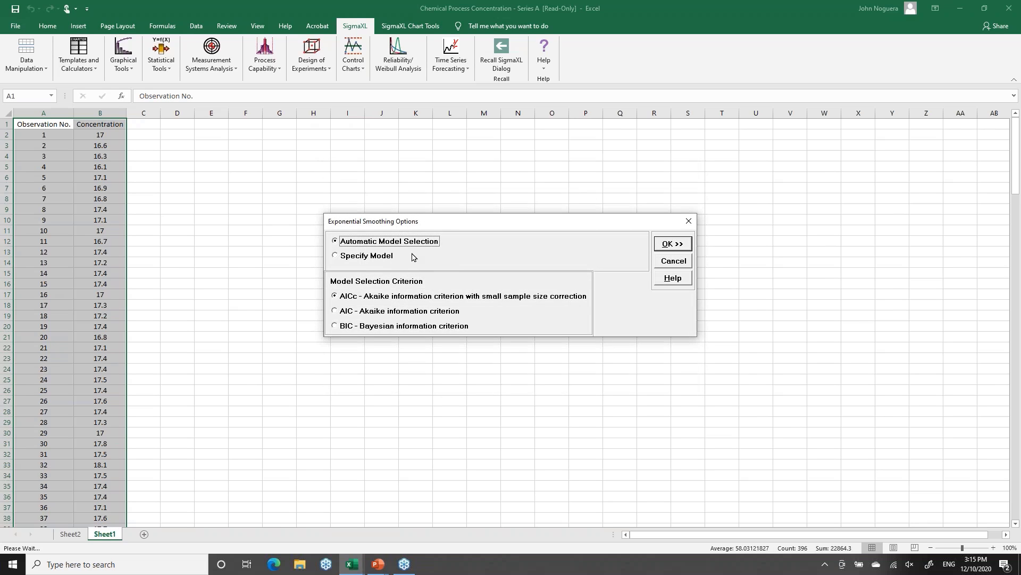
pyautogui.click(386, 258)
pyautogui.click(382, 242)
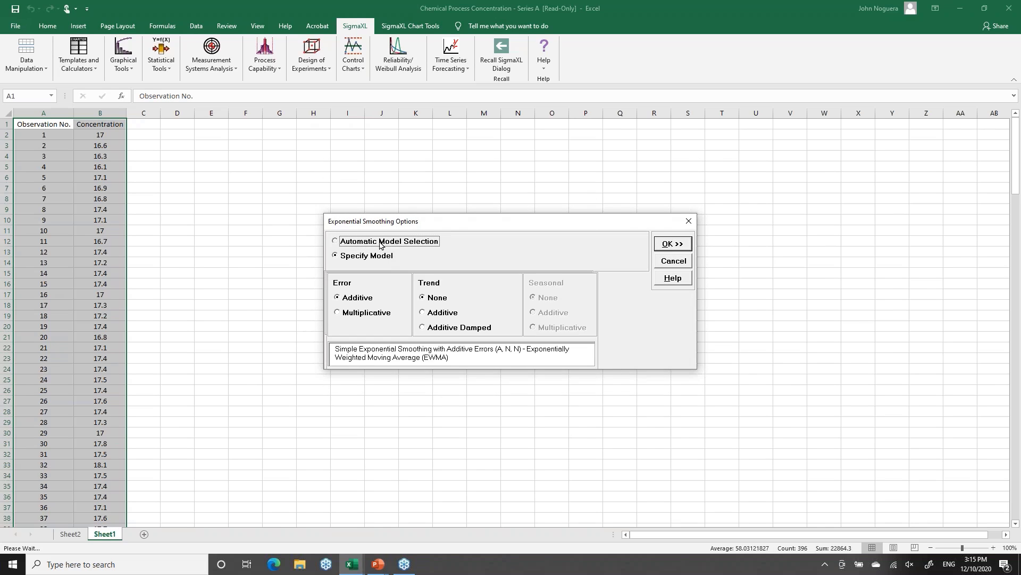
pyautogui.click(672, 246)
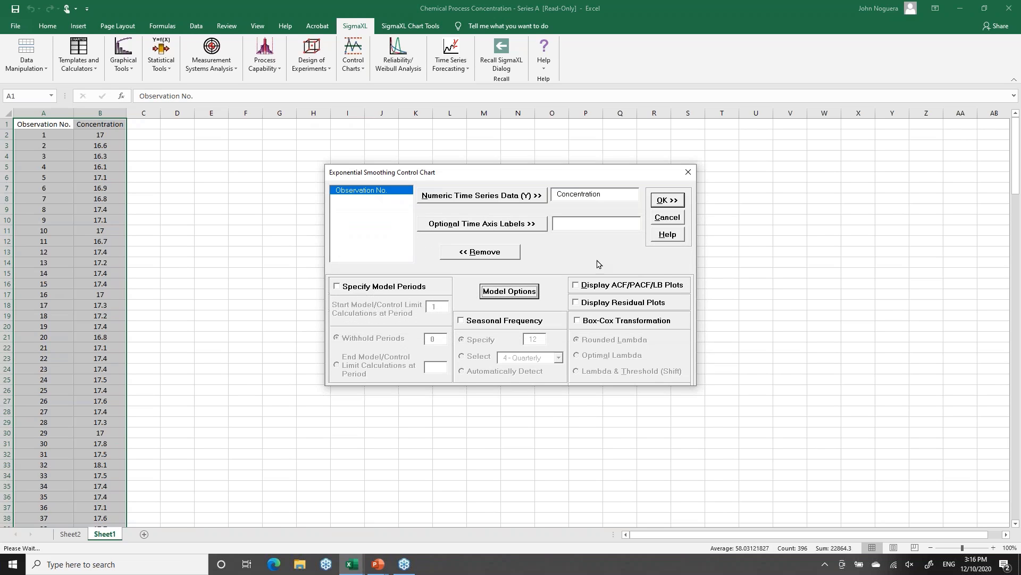
pyautogui.click(669, 199)
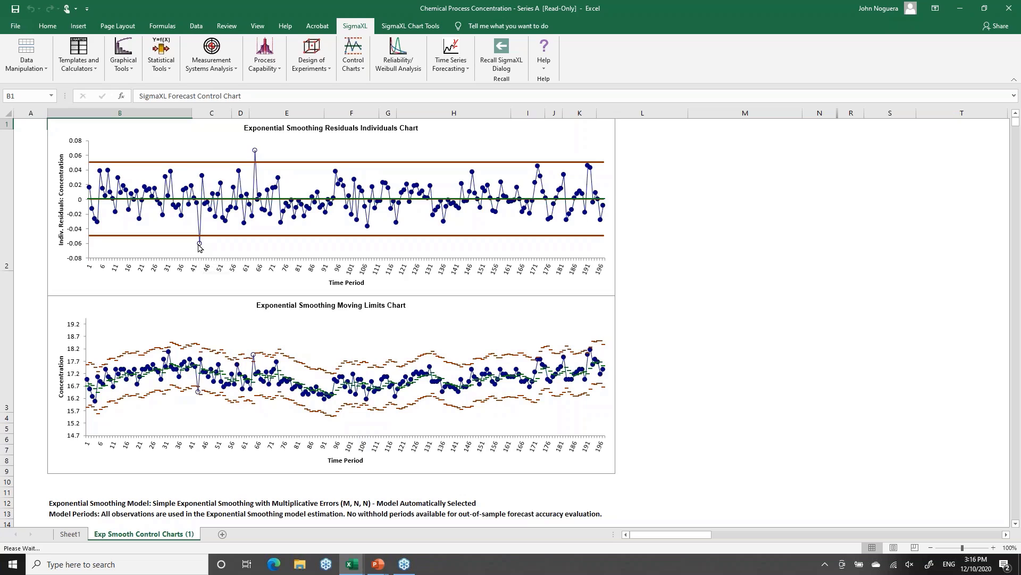
pyautogui.moveTo(199, 246)
pyautogui.moveTo(269, 196)
# - Create an Individuals control chart from the Sheet1 data with Concentration as the numeric data variable
pyautogui.click(68, 534)
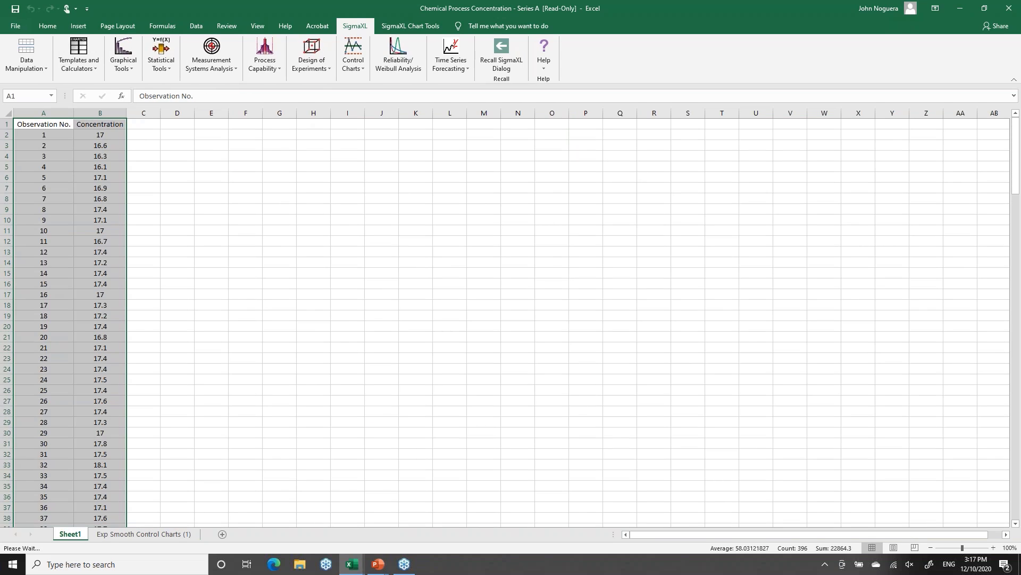
pyautogui.click(353, 58)
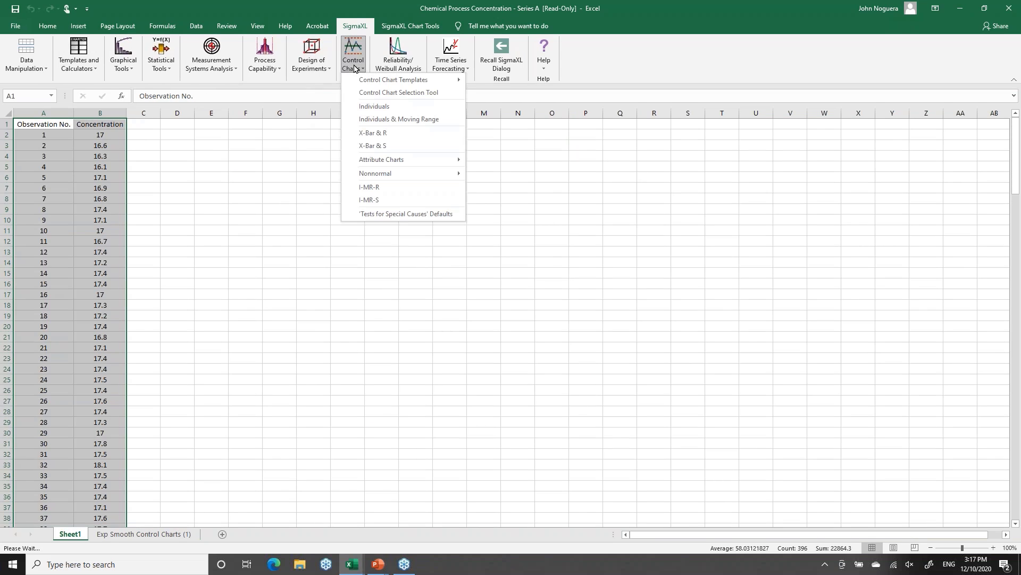
pyautogui.click(359, 106)
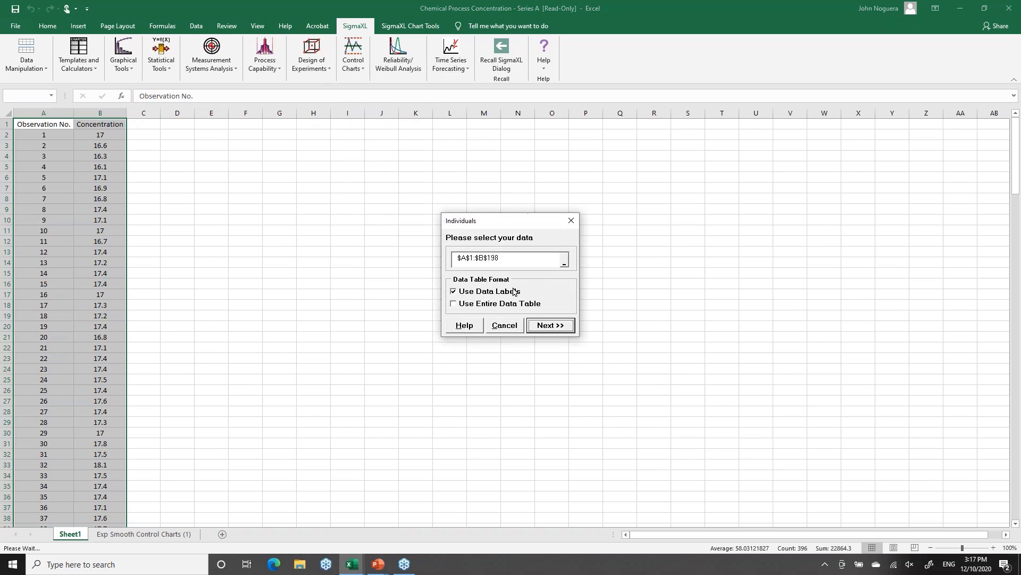
pyautogui.click(549, 325)
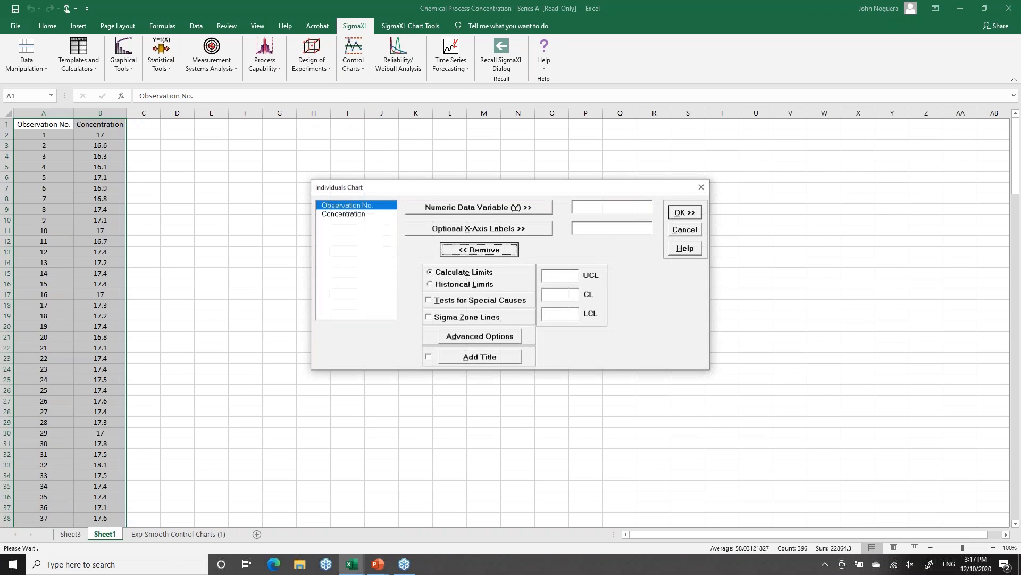
pyautogui.click(329, 214)
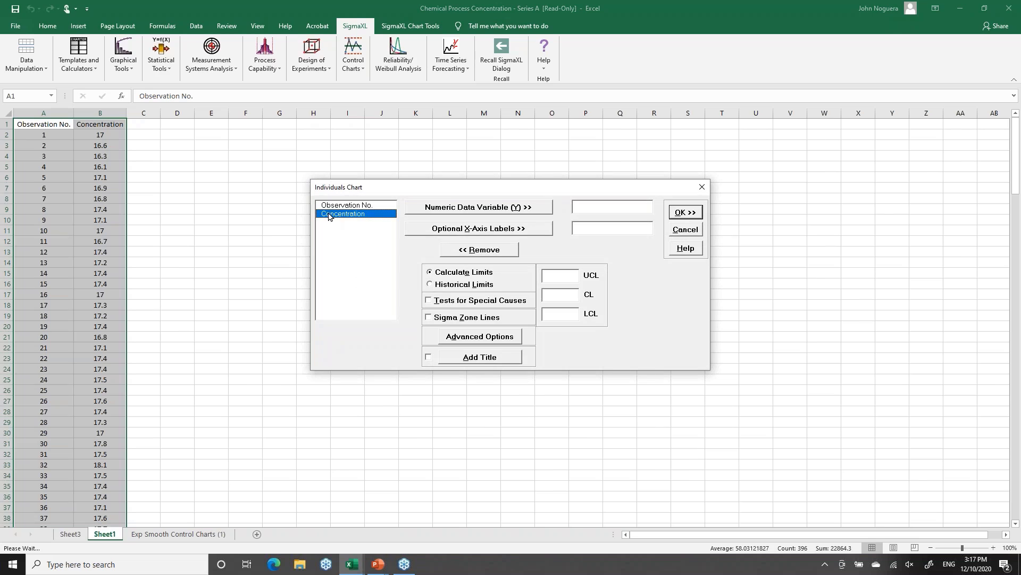
pyautogui.click(465, 207)
pyautogui.click(694, 213)
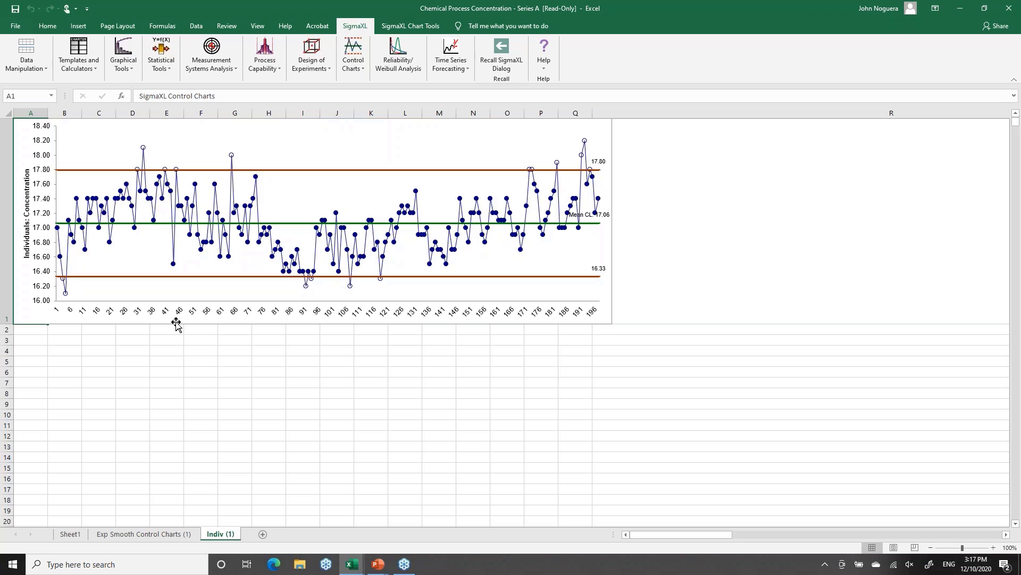
# - Review the exponential smoothing charts together with the model information, parameter estimates and forecast accuracy tables below them
pyautogui.click(158, 535)
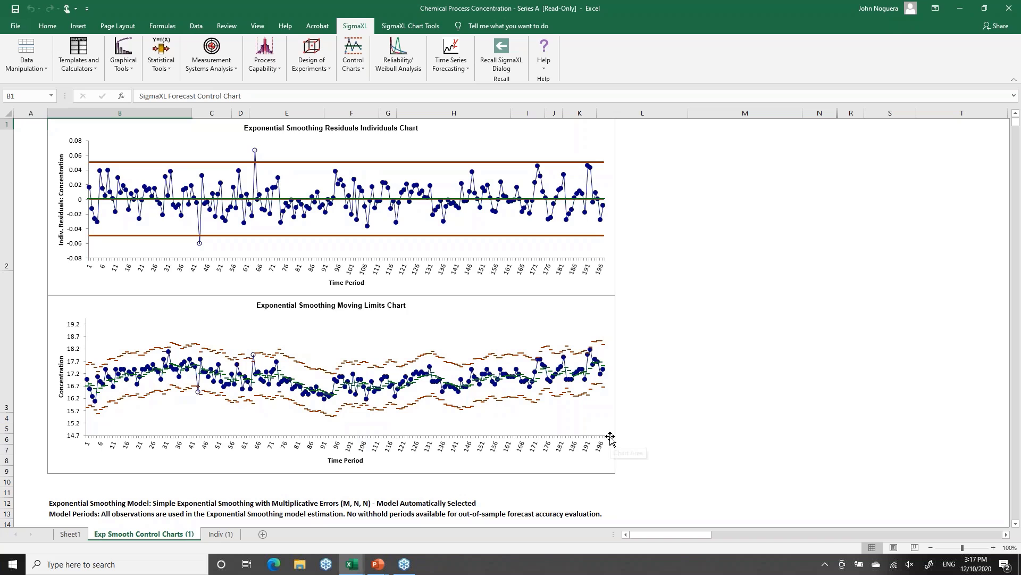
pyautogui.hscroll(3, 611, 437)
pyautogui.scroll(-6, 610, 437)
pyautogui.hscroll(-3, 610, 436)
pyautogui.scroll(6, 610, 437)
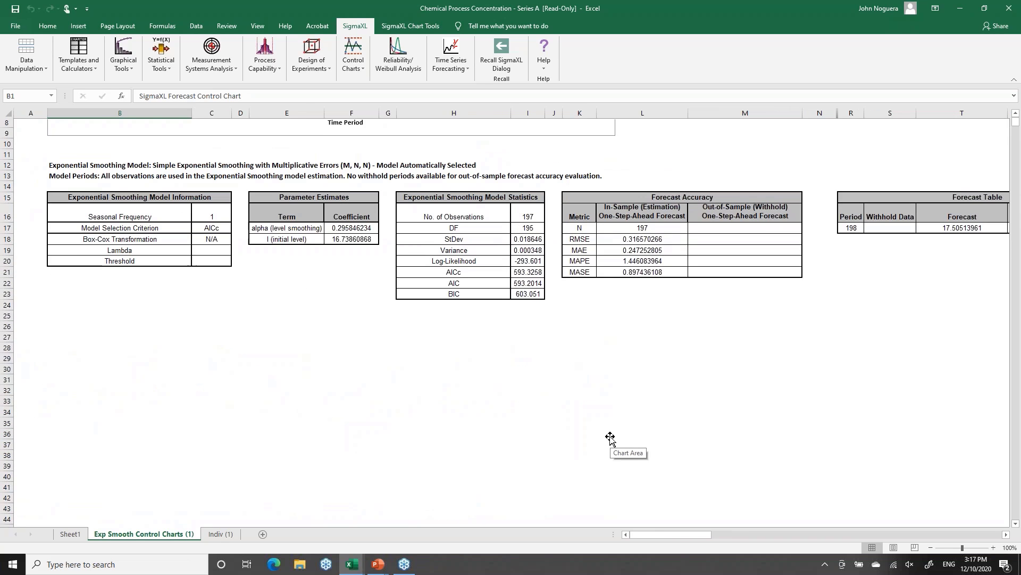
pyautogui.scroll(-3, 610, 437)
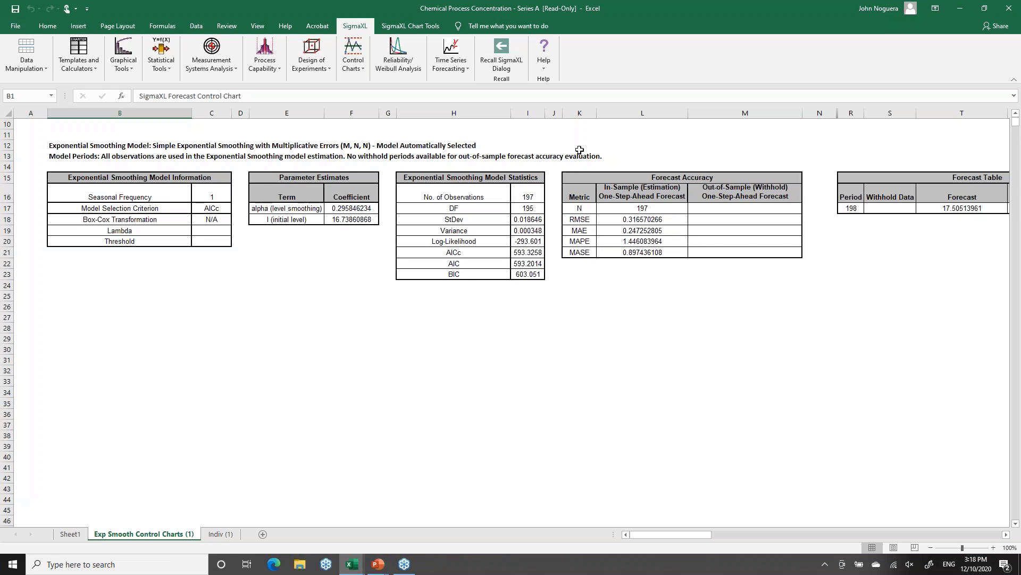
pyautogui.scroll(3, 583, 208)
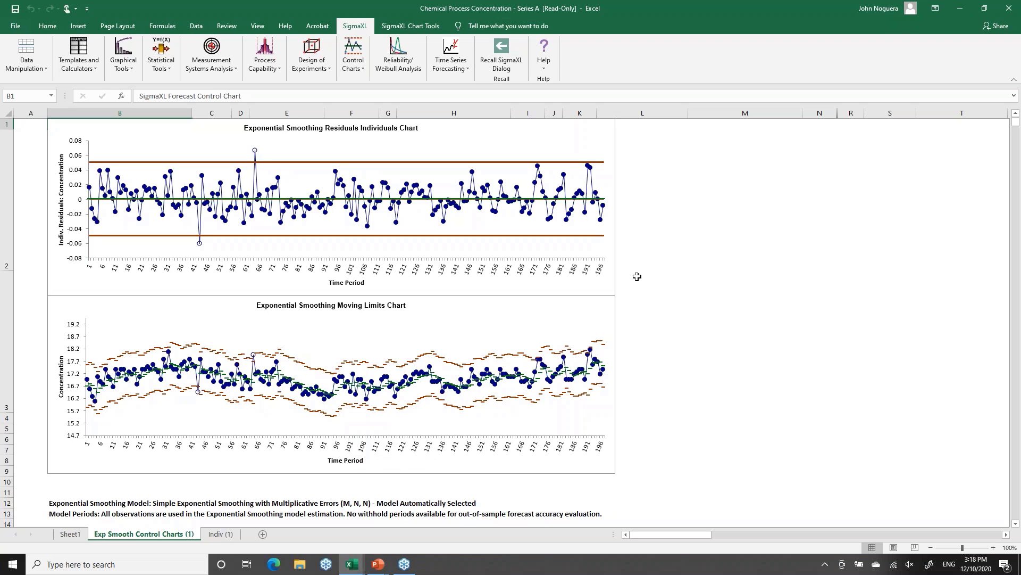
# - Enable scrolling on the exponential smoothing charts with start subgroup 40 and window width 30
pyautogui.click(409, 28)
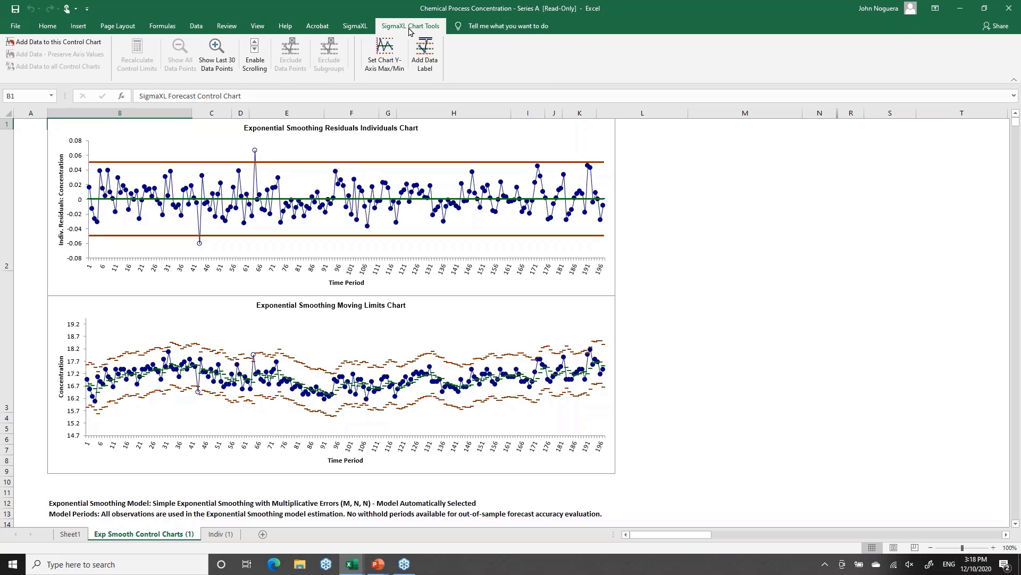
pyautogui.click(255, 64)
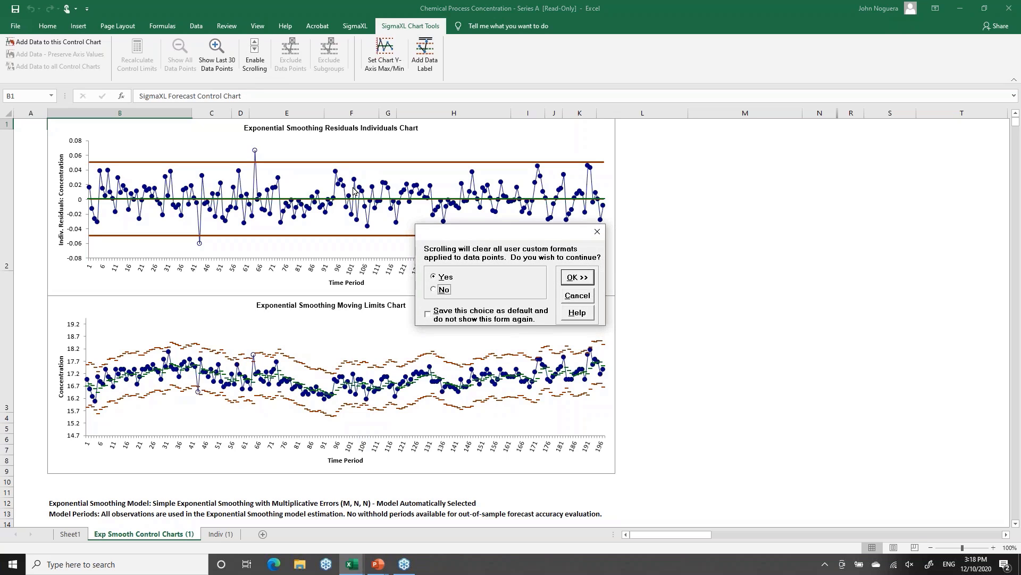
pyautogui.click(586, 278)
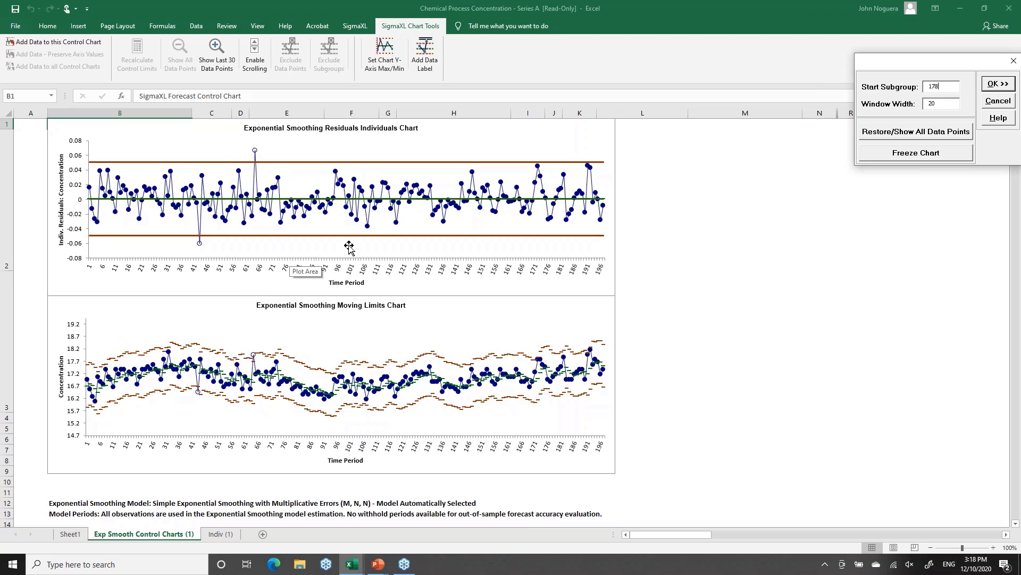
pyautogui.click(948, 86)
pyautogui.press('BackSpace')
pyautogui.press('BackSpace')
pyautogui.press('BackSpace')
pyautogui.click(944, 102)
pyautogui.press('BackSpace')
pyautogui.press('BackSpace')
pyautogui.click(990, 85)
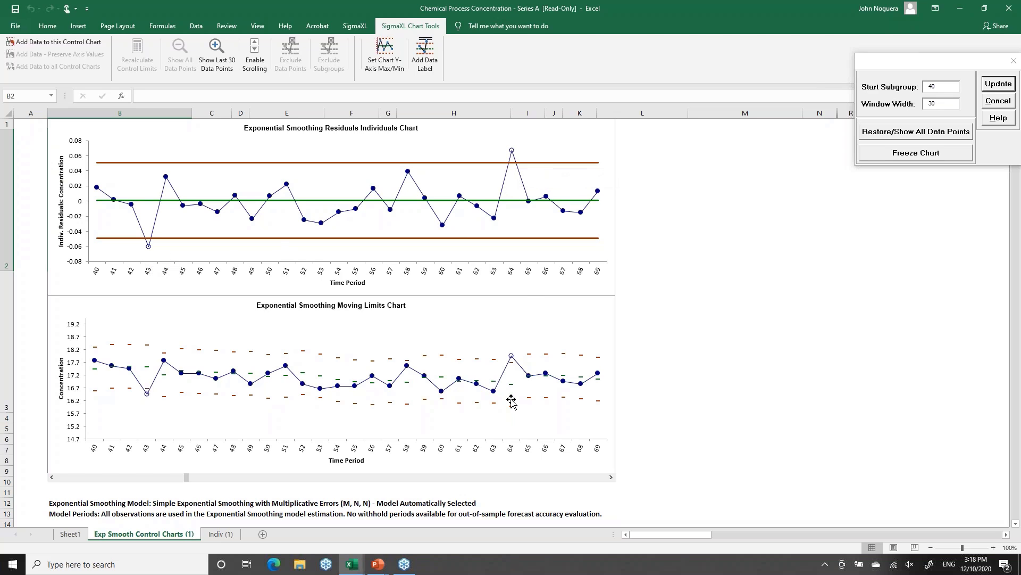
# - Restore all data points on the exponential smoothing charts and close the scrolling dialog
pyautogui.click(568, 479)
pyautogui.click(71, 478)
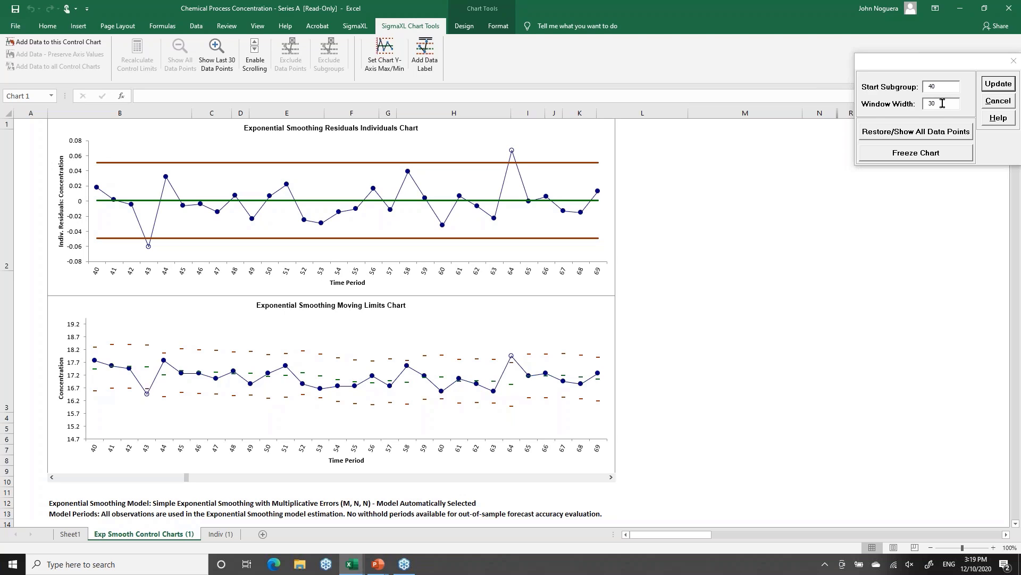
pyautogui.click(887, 135)
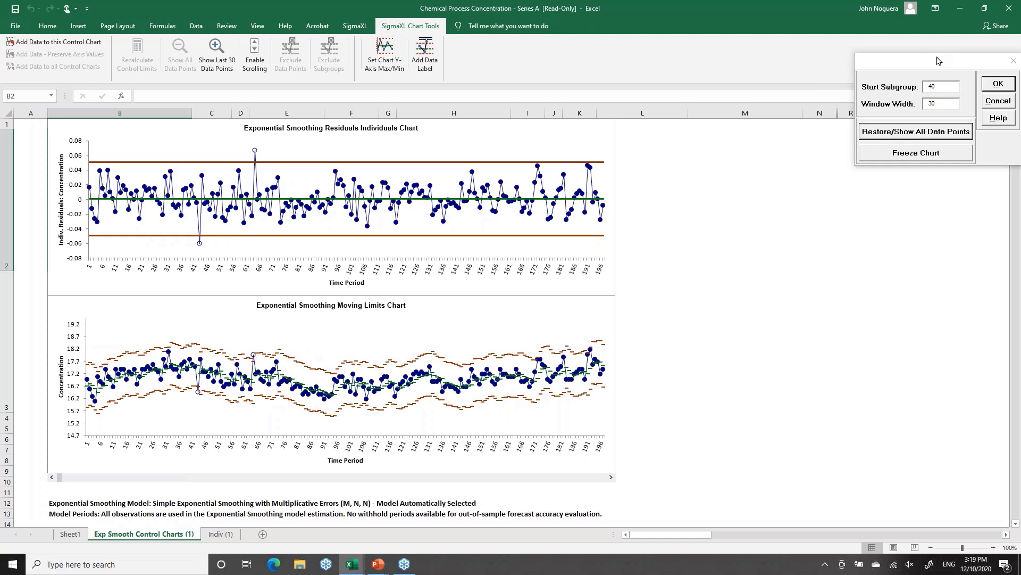
pyautogui.moveTo(939, 60); pyautogui.dragTo(710, 68)
pyautogui.click(770, 92)
# - Append observation 198 with concentration 19 in row 199 of Sheet1 and add the new data to the exponential smoothing control charts
pyautogui.click(71, 534)
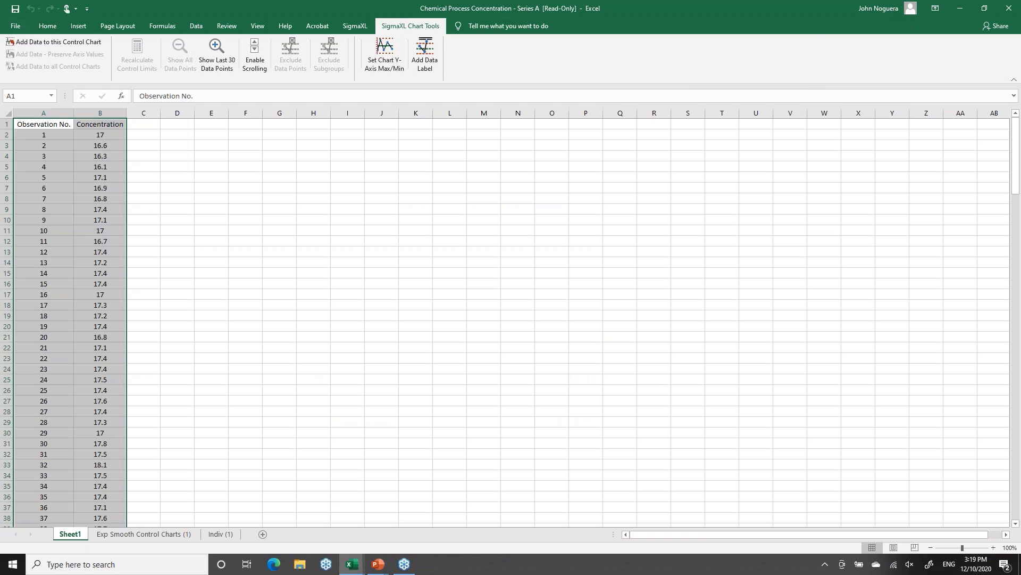
pyautogui.scroll(-20, 207, 420)
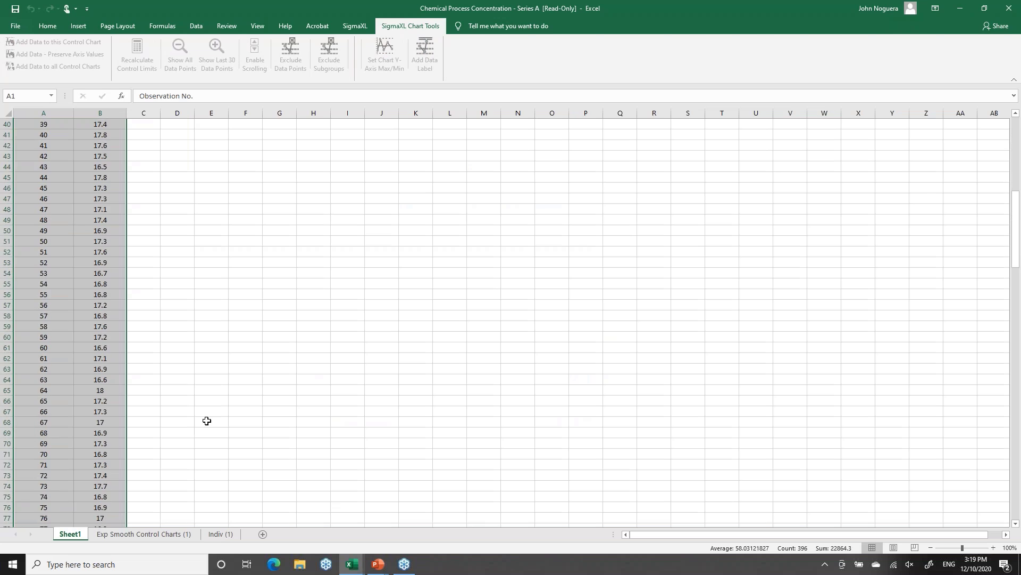
pyautogui.scroll(-20, 207, 420)
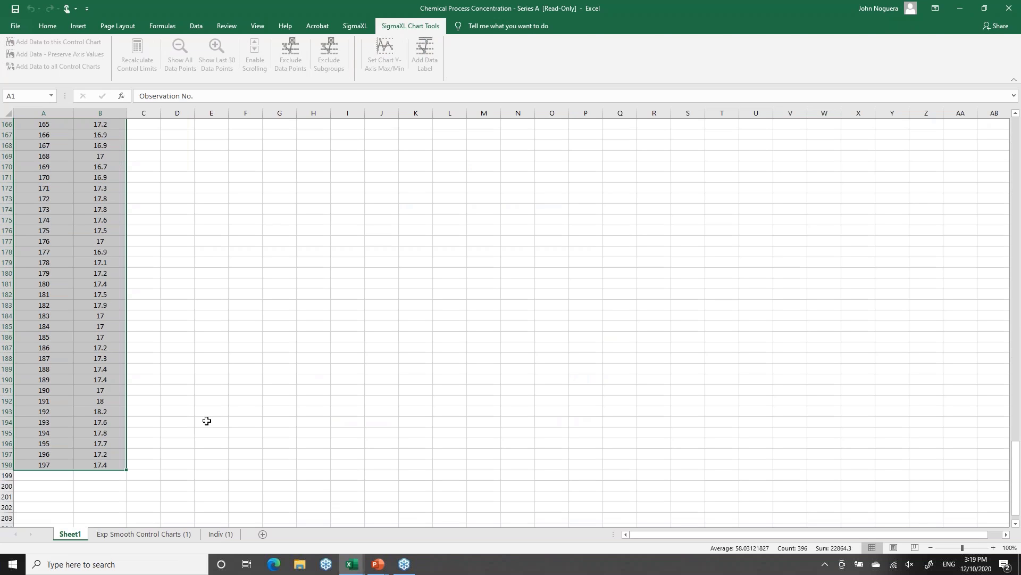
pyautogui.click(55, 475)
pyautogui.write('198')
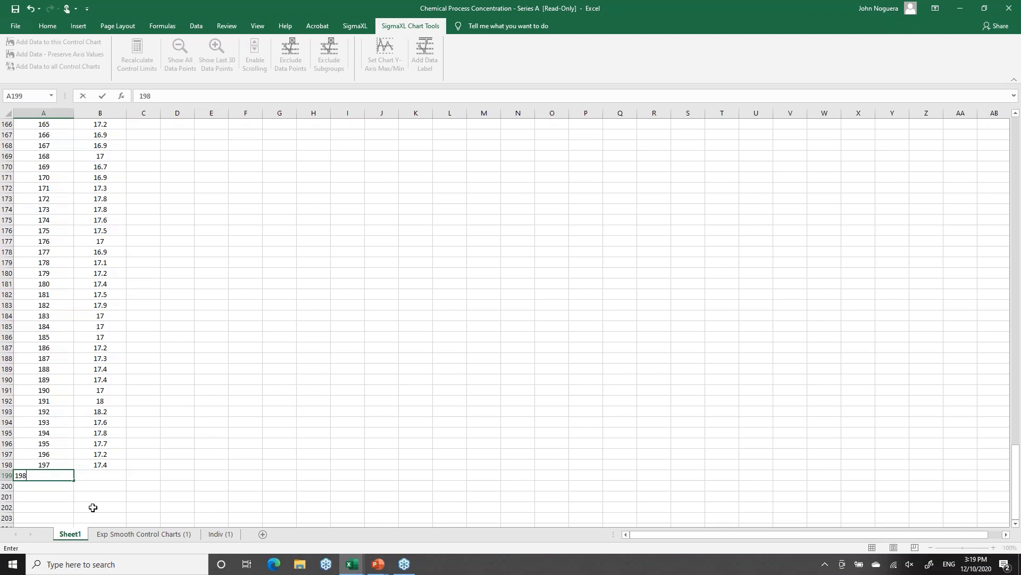
pyautogui.press('Return')
pyautogui.press('Up')
pyautogui.press('Right')
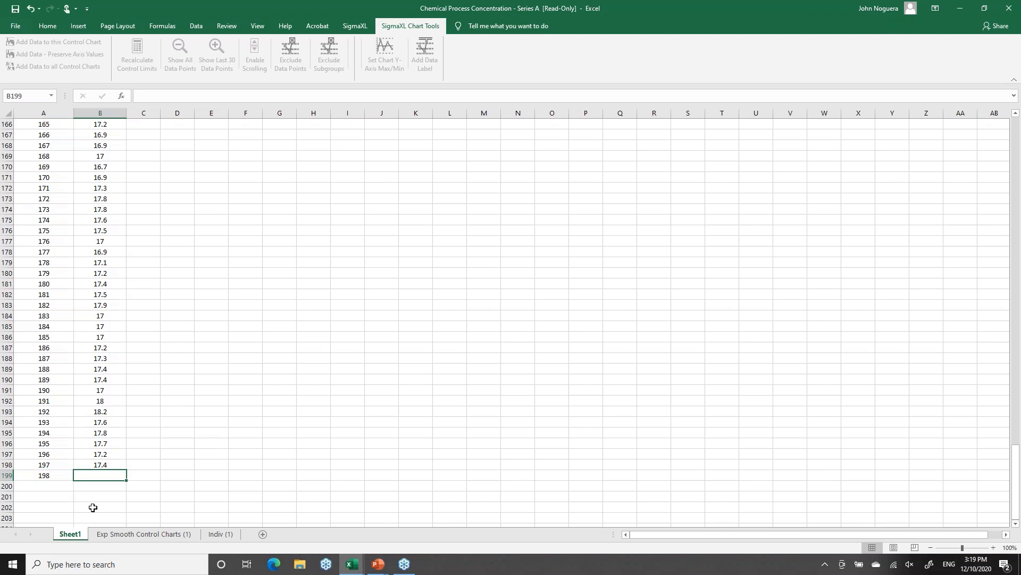
pyautogui.write('19')
pyautogui.press('Return')
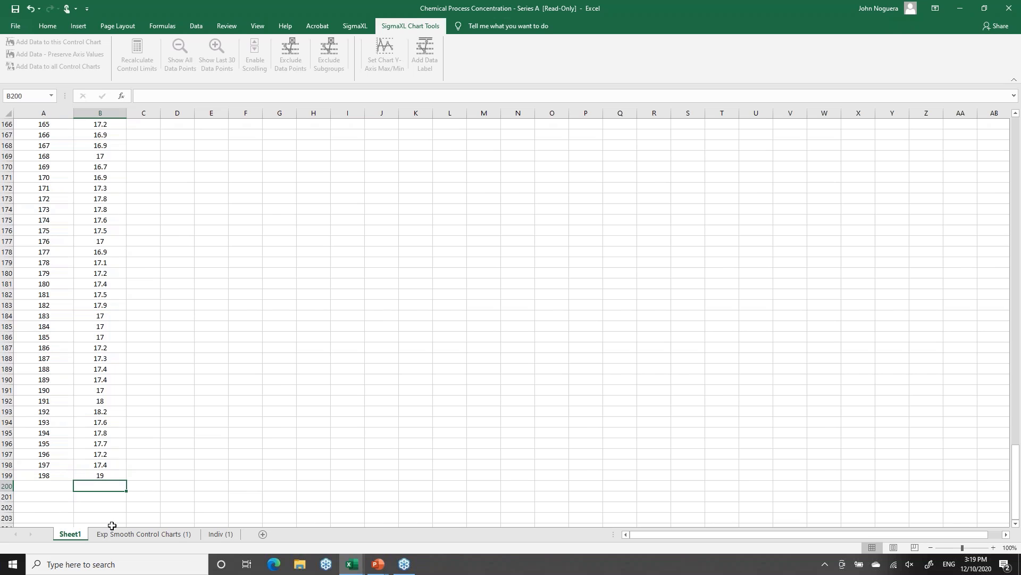
pyautogui.click(158, 538)
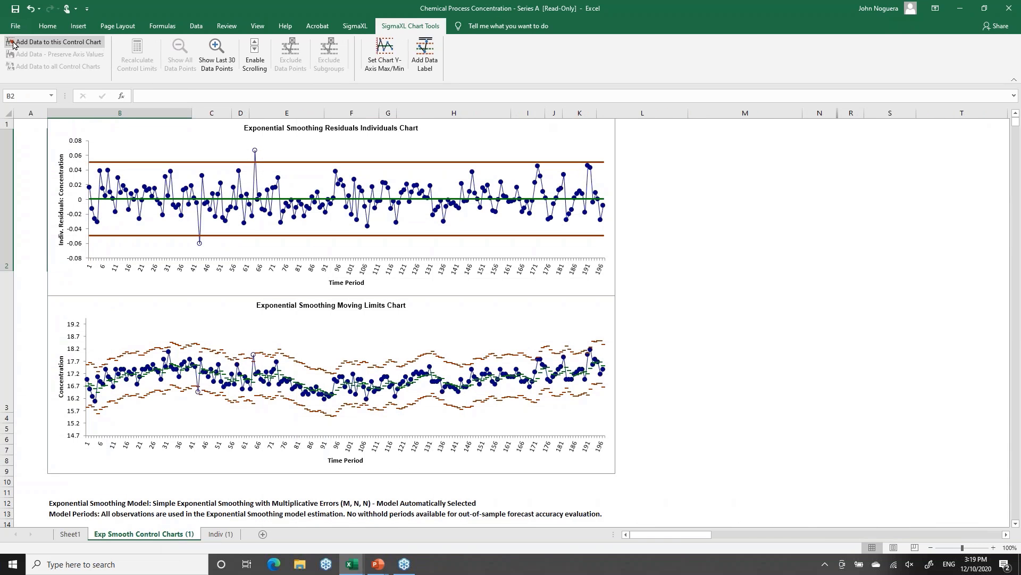
pyautogui.click(13, 42)
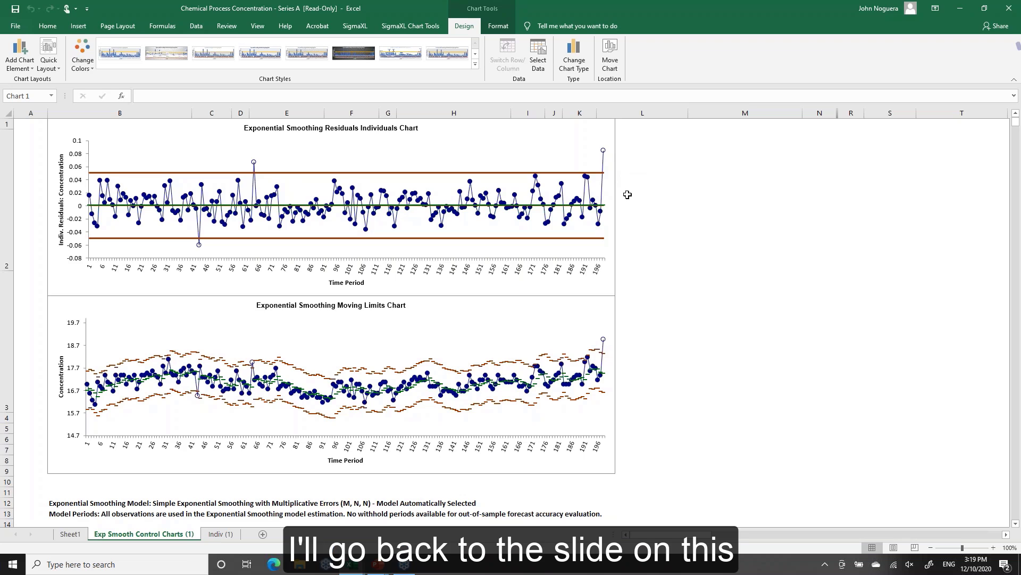
# - Switch to the PowerPoint slide show and advance to the Moving Limits Control Chart slide of Example 1
pyautogui.hotkey('alt', 'Tab')
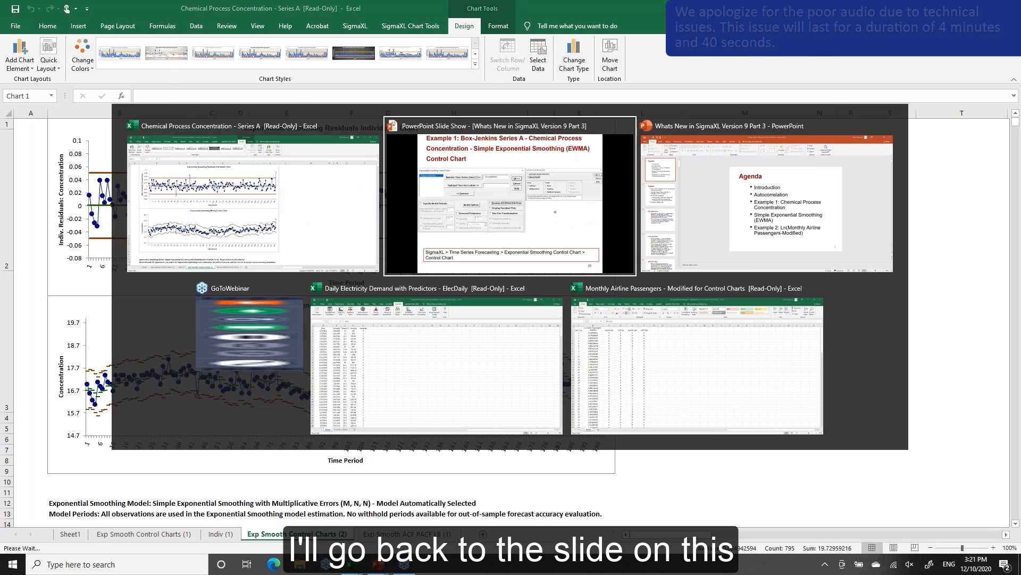
pyautogui.press('Right')
pyautogui.press('Right')
pyautogui.press('Right')
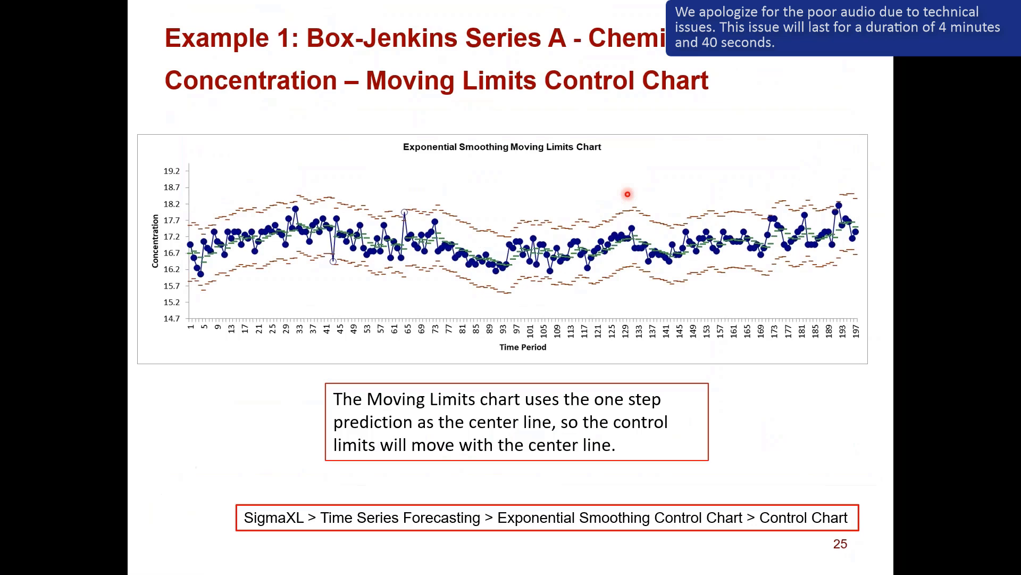
# - Advance the slide show to the Example 3 slide on the ARIMA Control Chart with Predictors
pyautogui.press('Right')
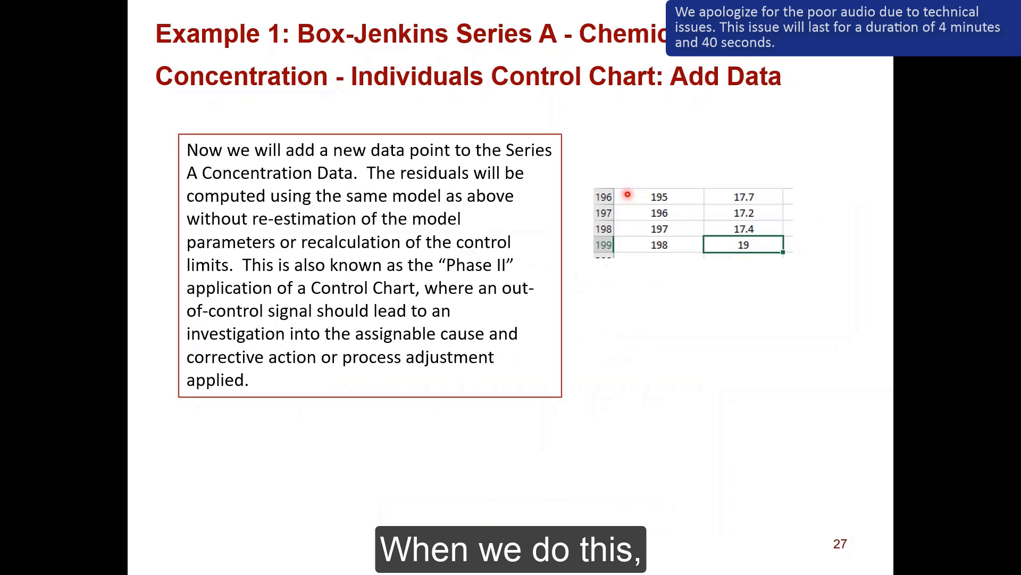
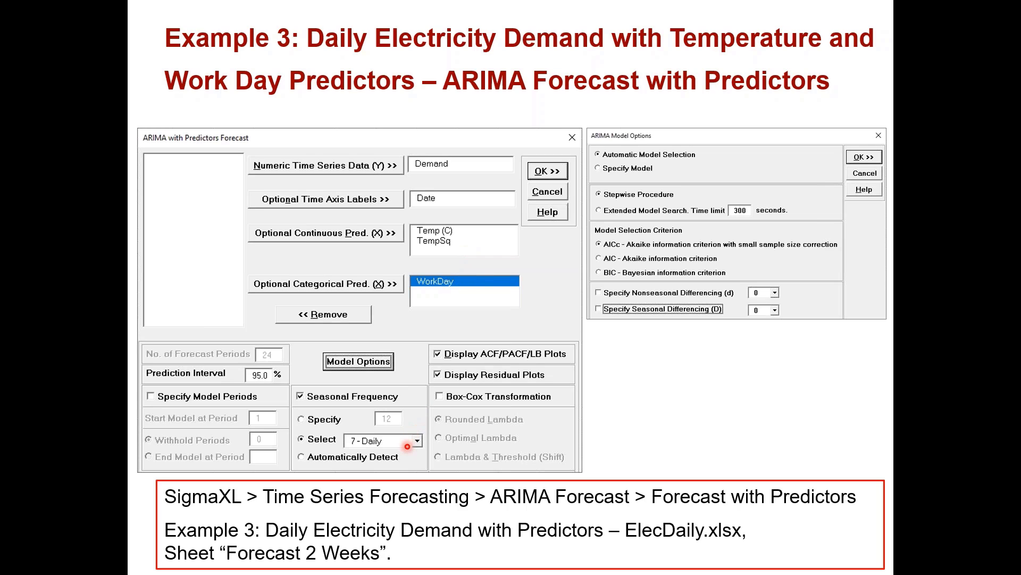
pyautogui.press('Right')
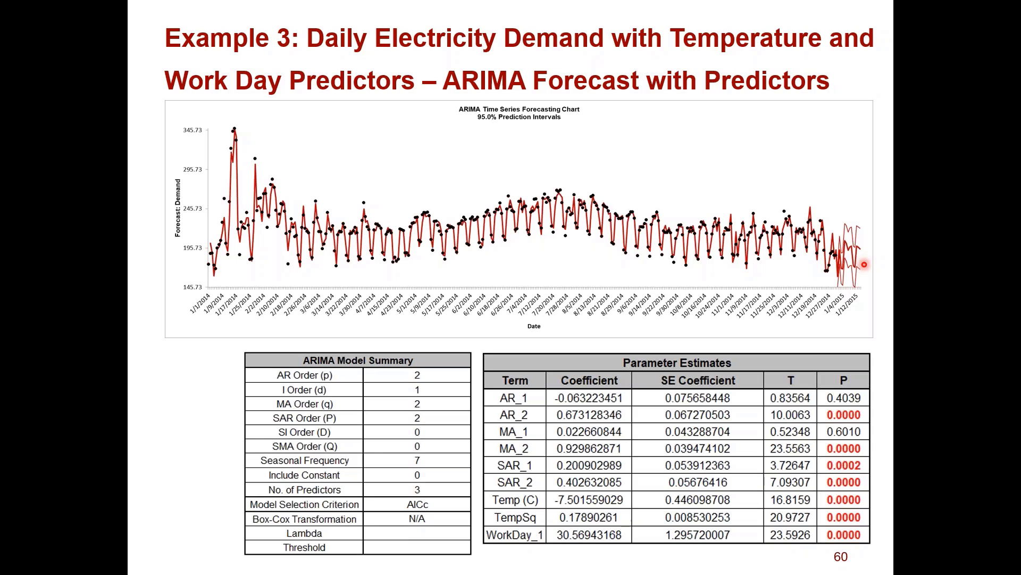
pyautogui.press('Right')
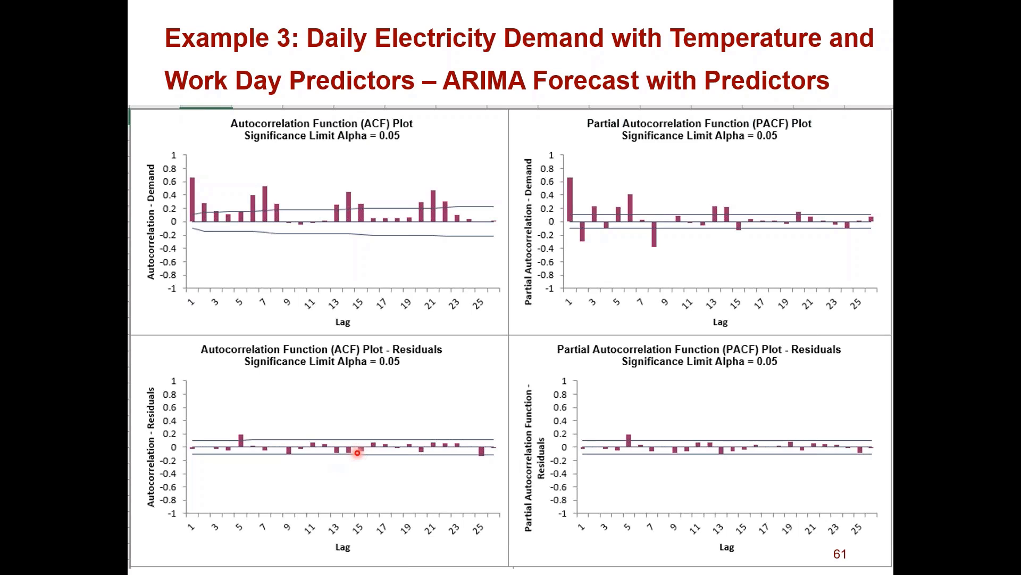
pyautogui.press('Right')
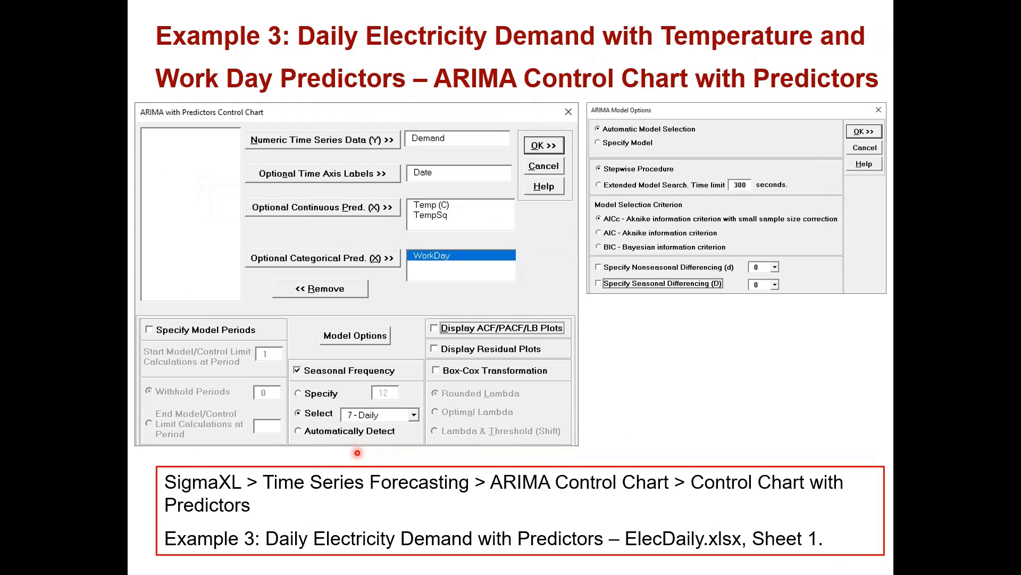
# - Switch to the Daily Electricity Demand with Predictors - ElecDaily workbook in Excel
pyautogui.hotkey('alt', 'Tab')
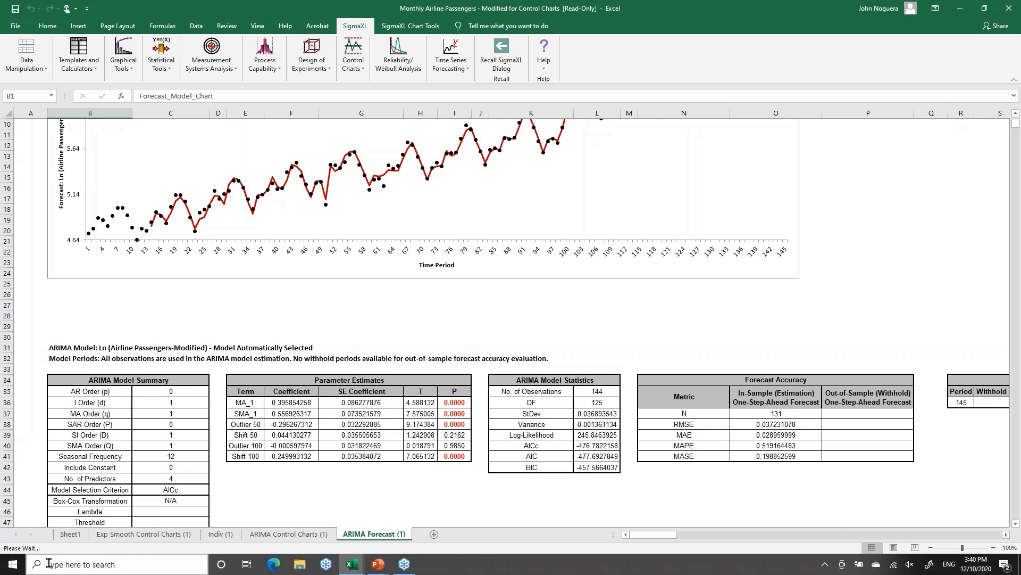
pyautogui.click(70, 534)
pyautogui.hotkey('alt', 'Tab')
pyautogui.hotkey('alt', 'Tab')
pyautogui.hotkey('alt', 'Tab')
pyautogui.hotkey('alt', 'Tab')
pyautogui.hotkey('alt', 'Tab')
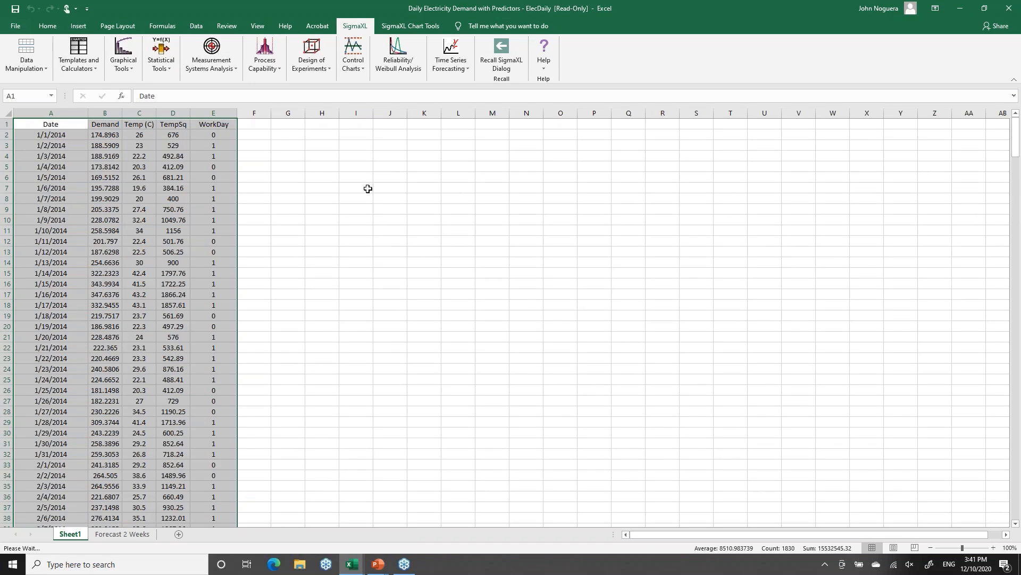
# - Start an ARIMA Control Chart with Predictors on the Sheet1 data range A1:E366 using data labels
pyautogui.click(451, 64)
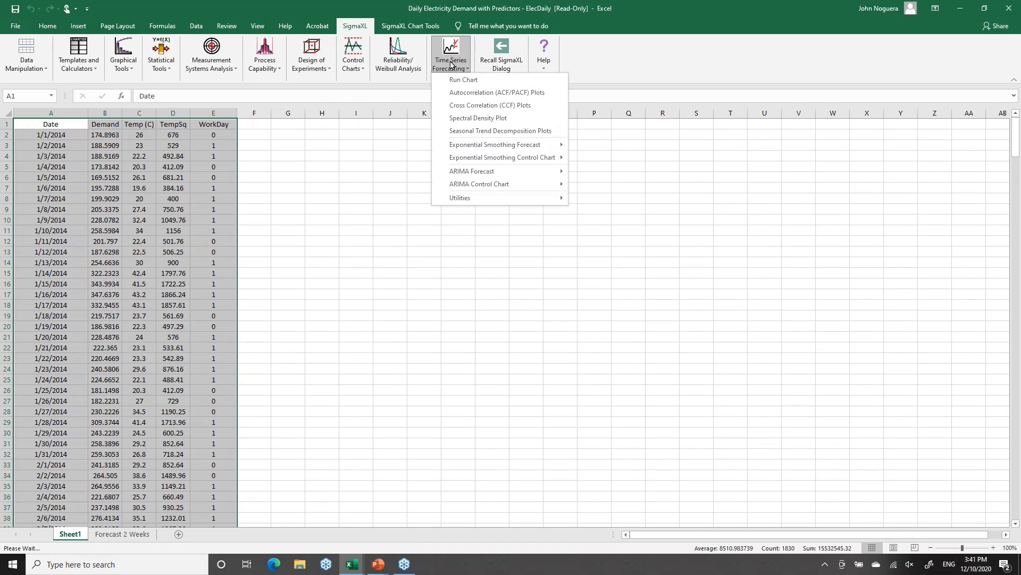
pyautogui.moveTo(477, 184)
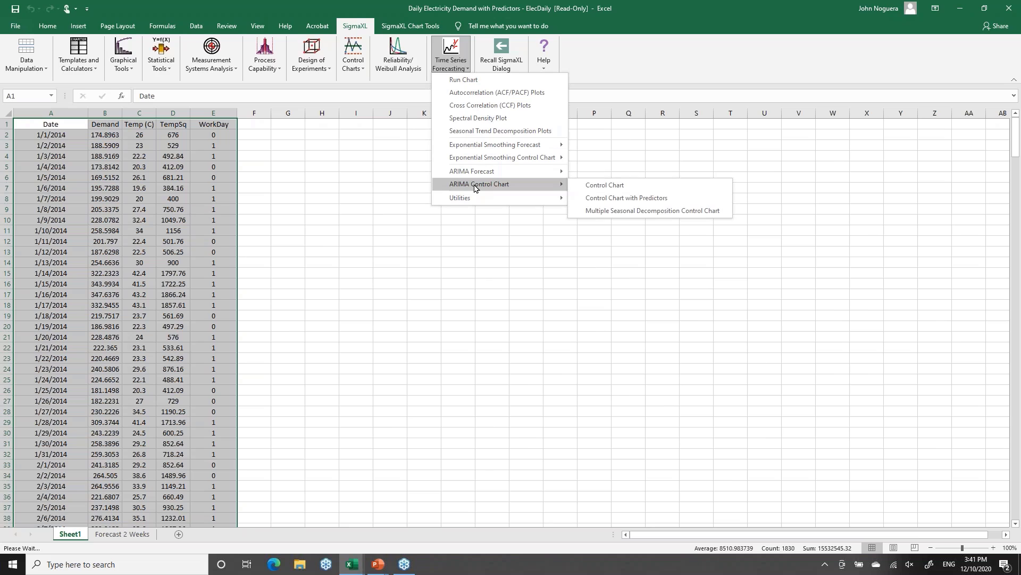
pyautogui.click(605, 199)
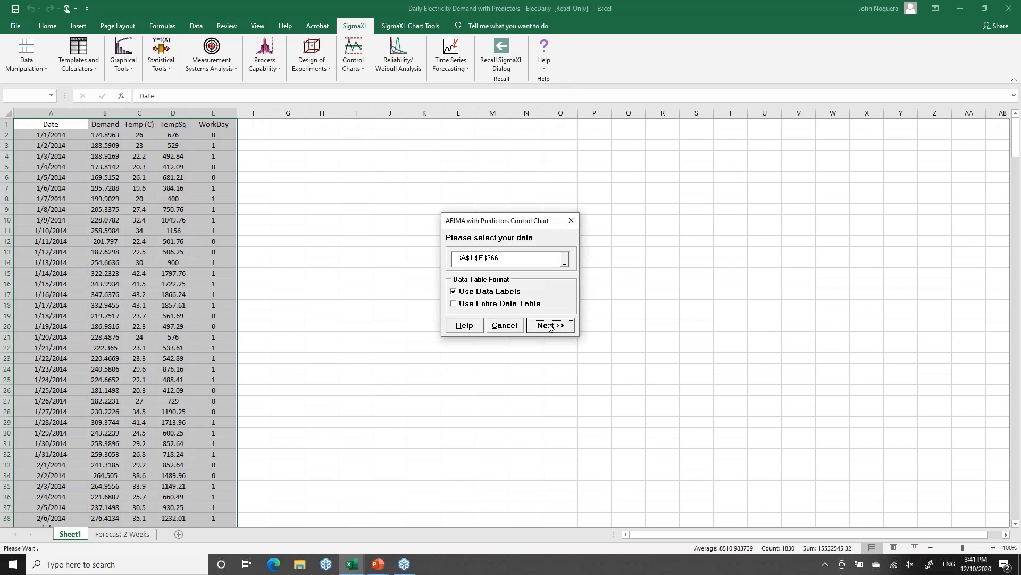
pyautogui.click(549, 327)
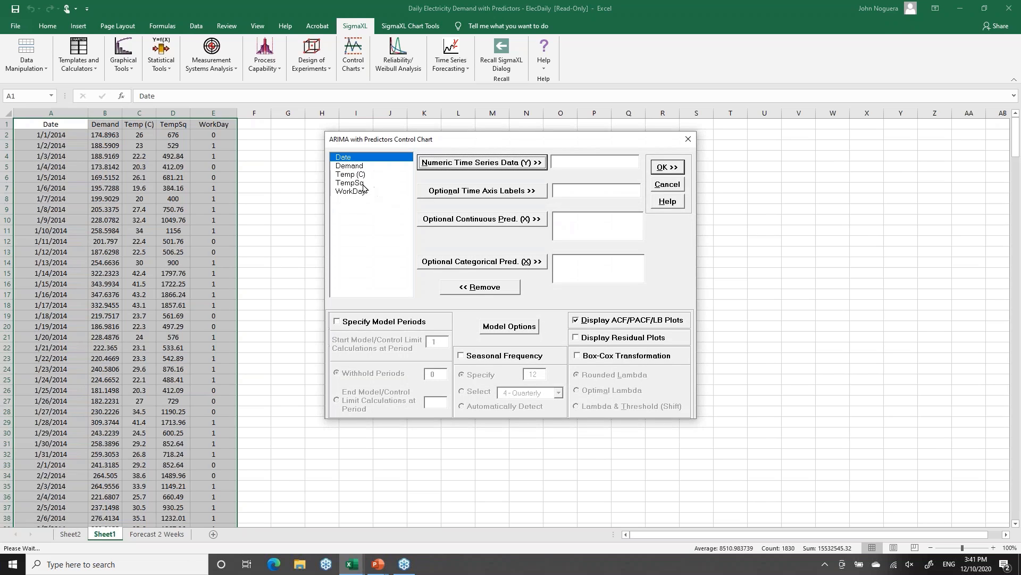
# - Assign Demand as the time series, Date as axis labels, Temp (C) and TempSq as continuous predictors, and WorkDay as the categorical predictor
pyautogui.click(351, 166)
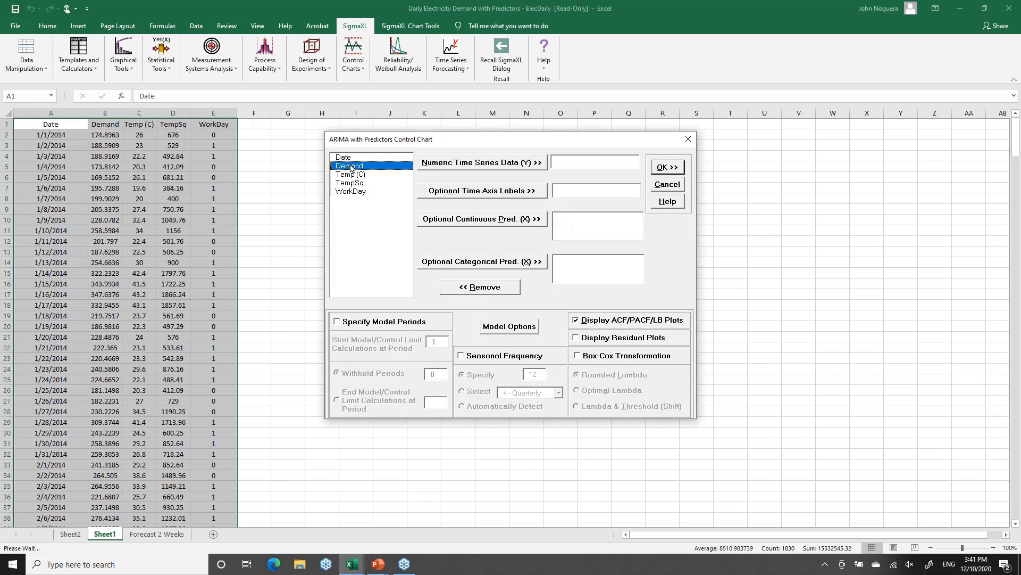
pyautogui.click(456, 167)
pyautogui.click(344, 158)
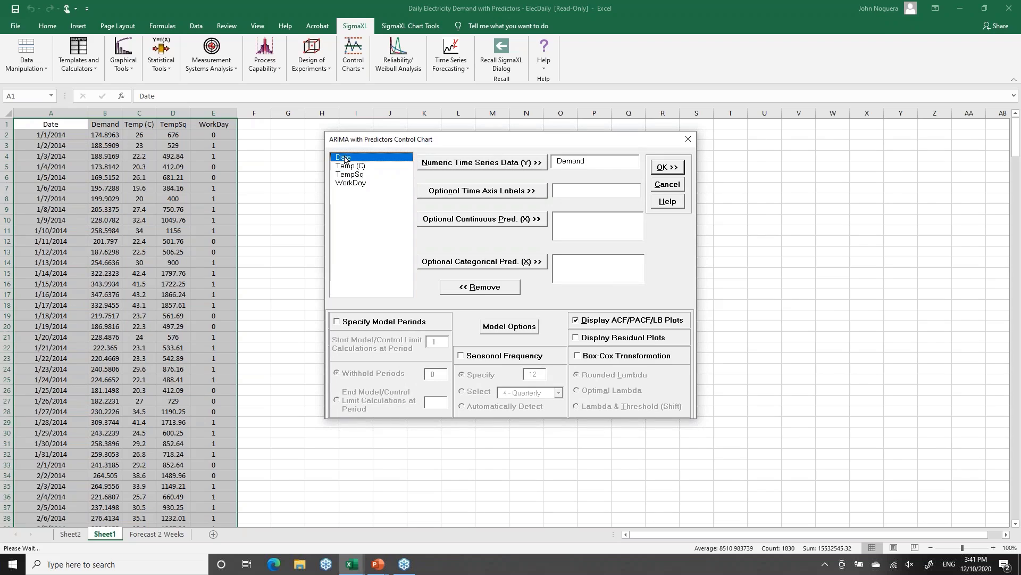
pyautogui.click(452, 197)
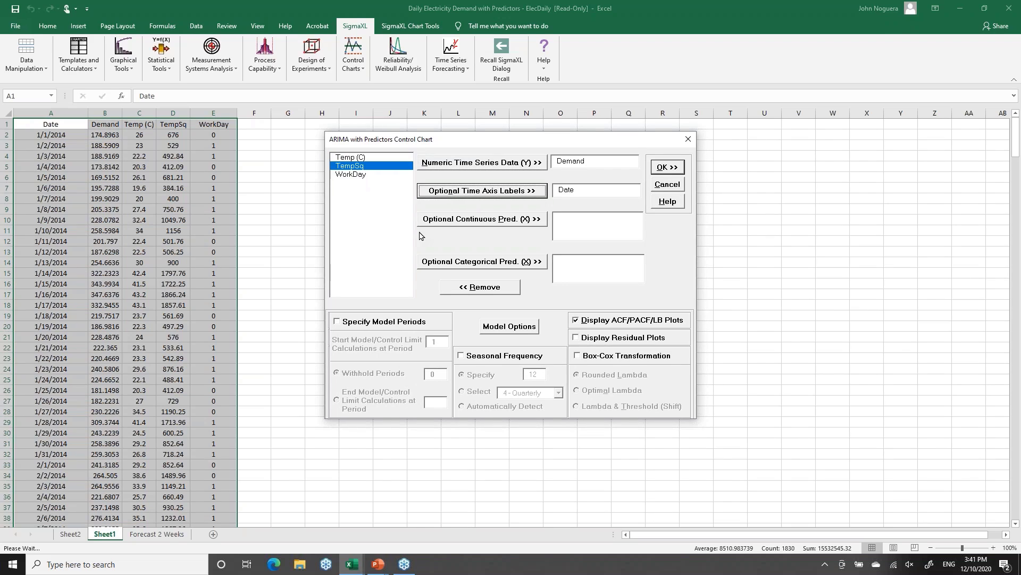
pyautogui.click(351, 158)
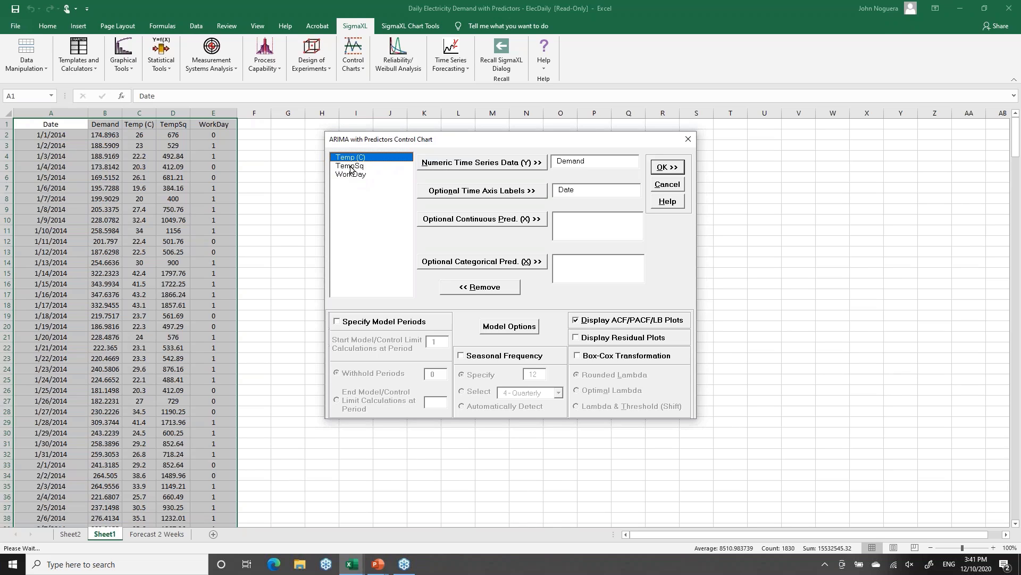
pyautogui.keyDown('shift'); pyautogui.click(350, 166); pyautogui.keyUp('shift')
pyautogui.click(481, 223)
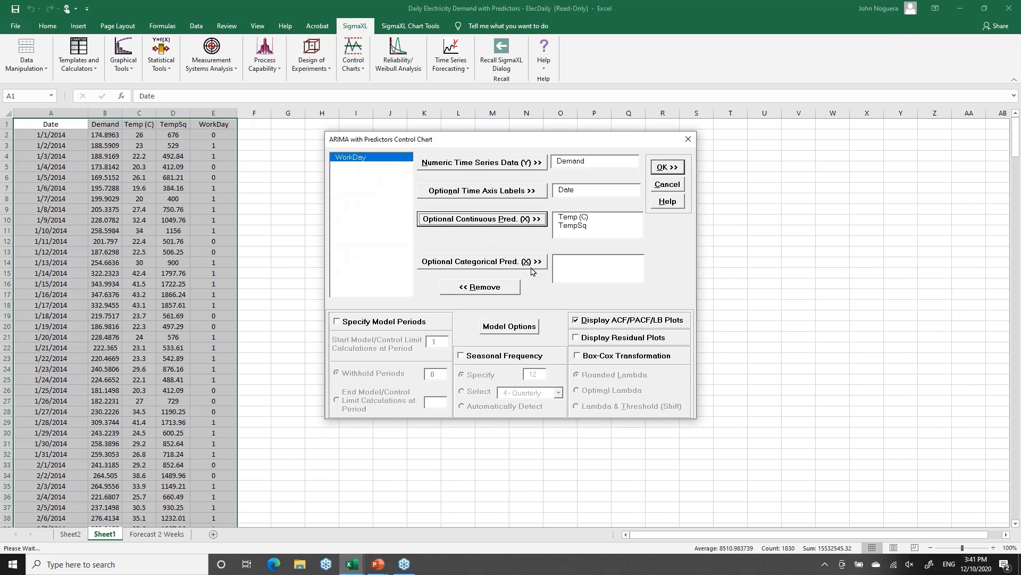
pyautogui.click(467, 262)
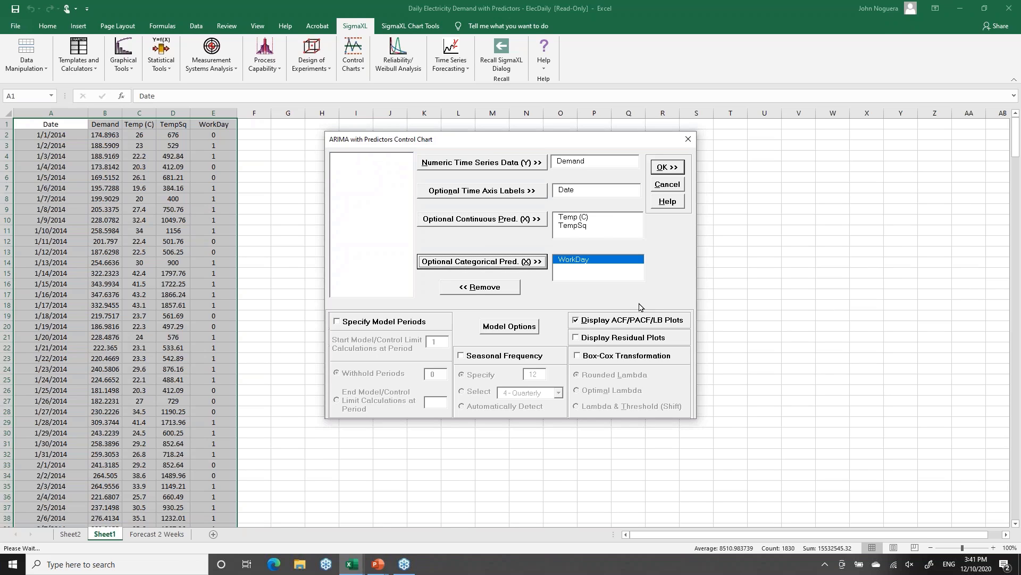
# - Set the seasonal frequency to 7 - Daily, turn off the ACF/PACF/LB plots, and generate the ARIMA control charts
pyautogui.click(515, 355)
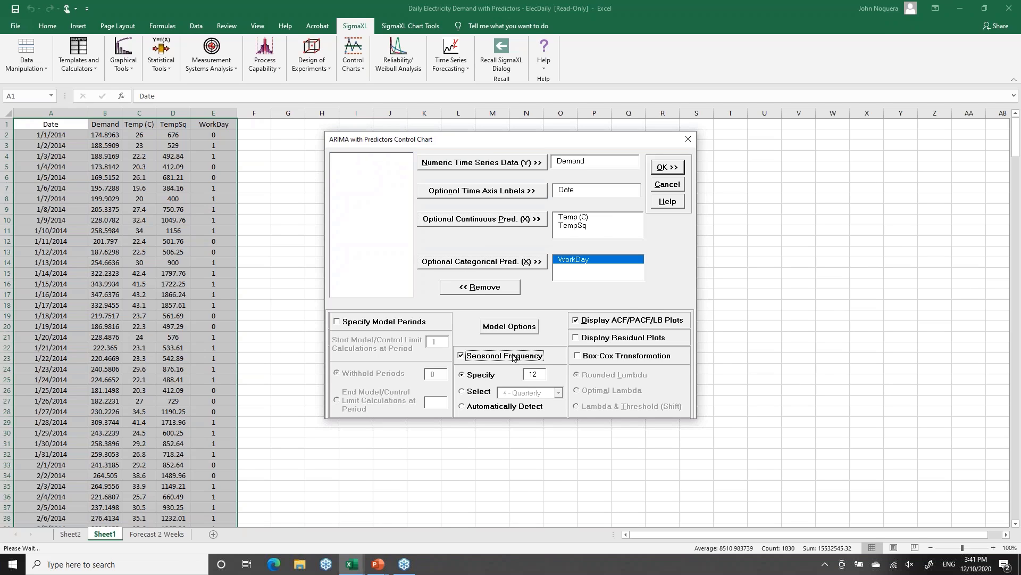
pyautogui.click(473, 392)
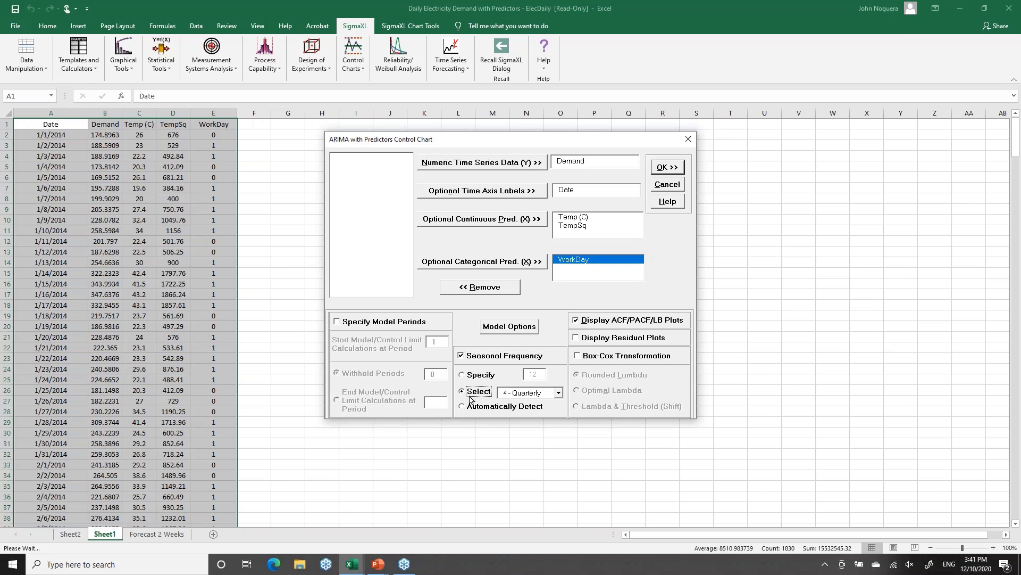
pyautogui.click(559, 394)
pyautogui.click(542, 414)
pyautogui.click(606, 321)
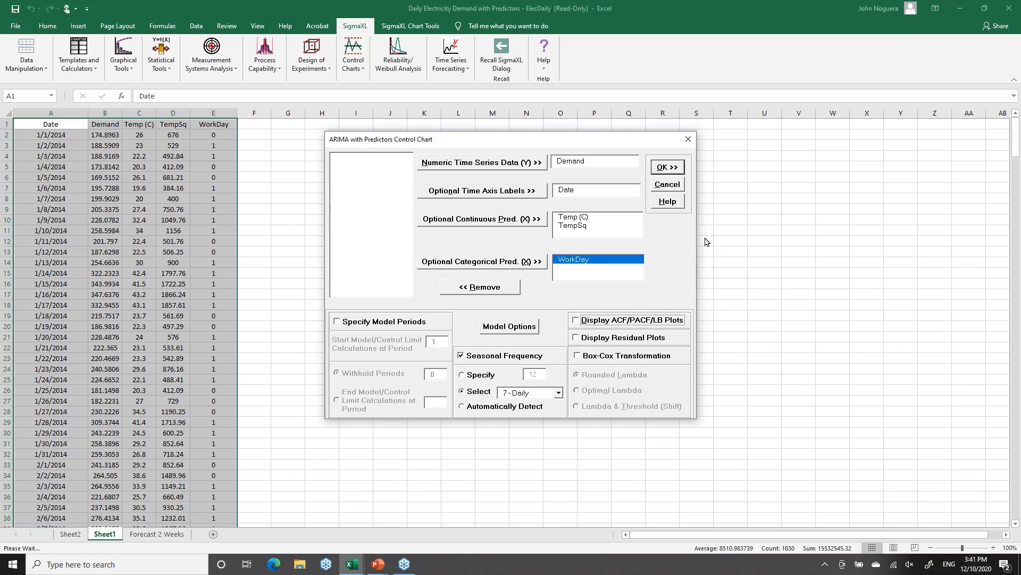
pyautogui.click(671, 169)
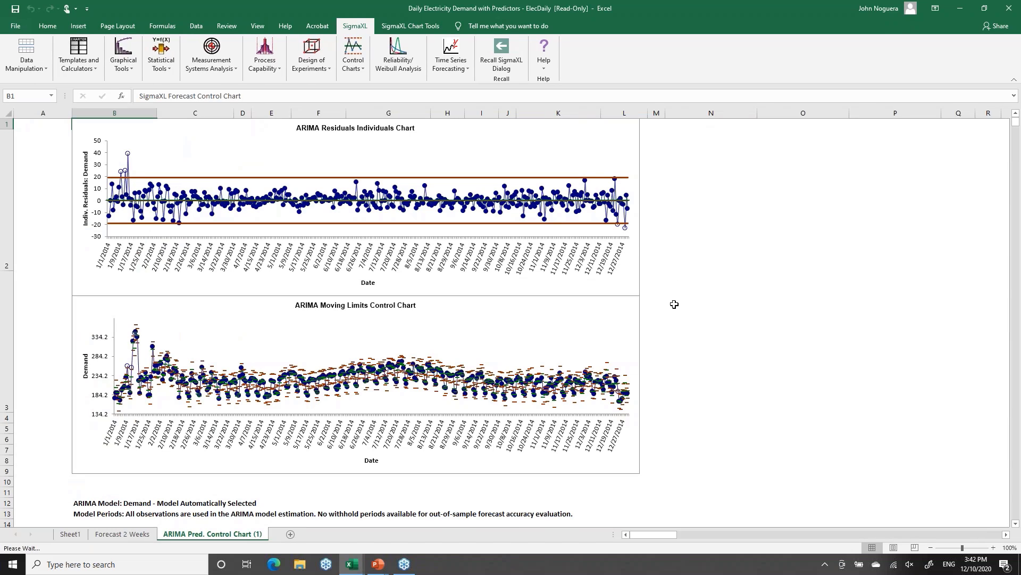
# - Create an Individuals control chart of the raw Demand data from Sheet1 with calculated limits
pyautogui.scroll(-4, 659, 386)
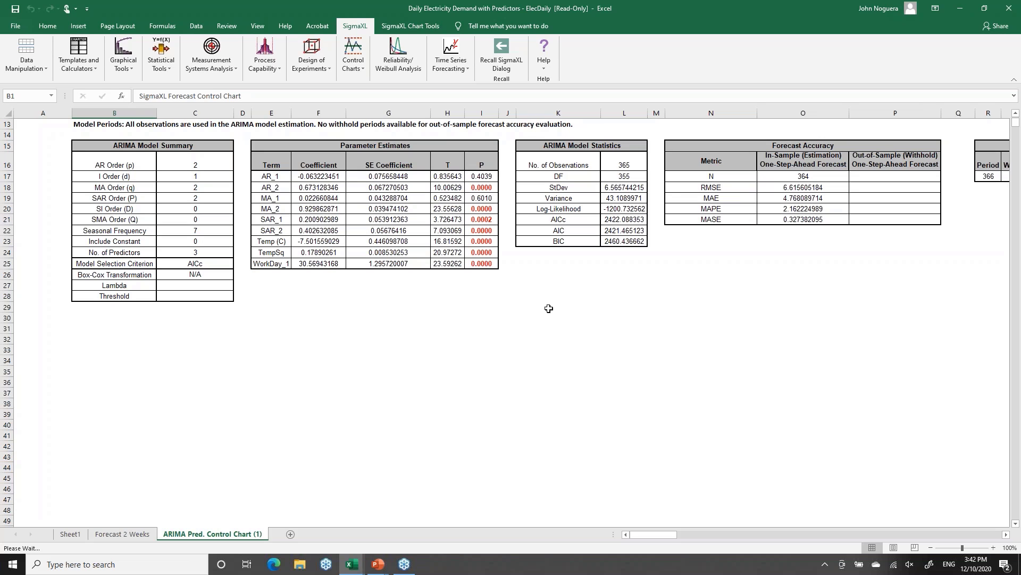
pyautogui.scroll(5, 548, 308)
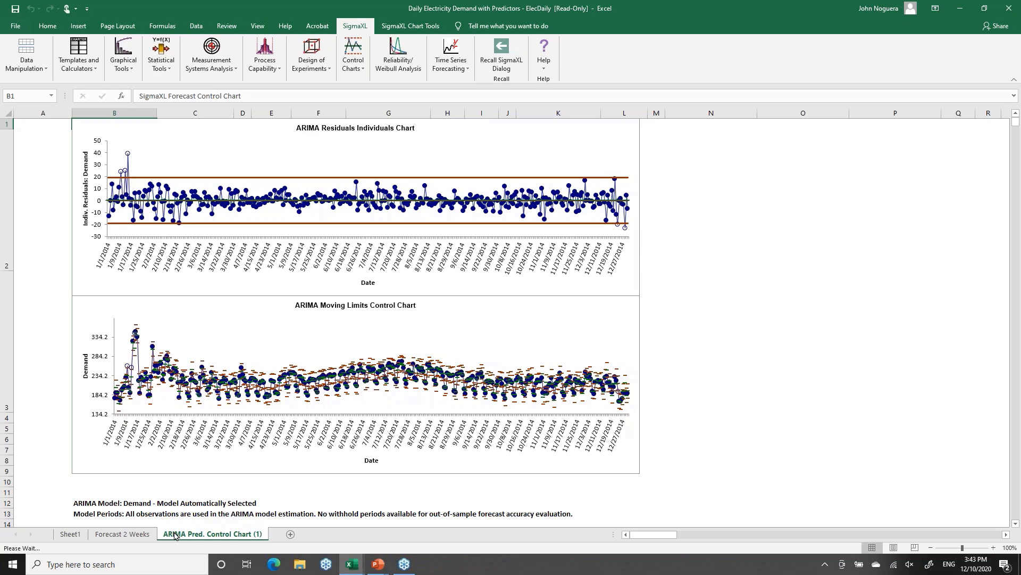
pyautogui.click(70, 534)
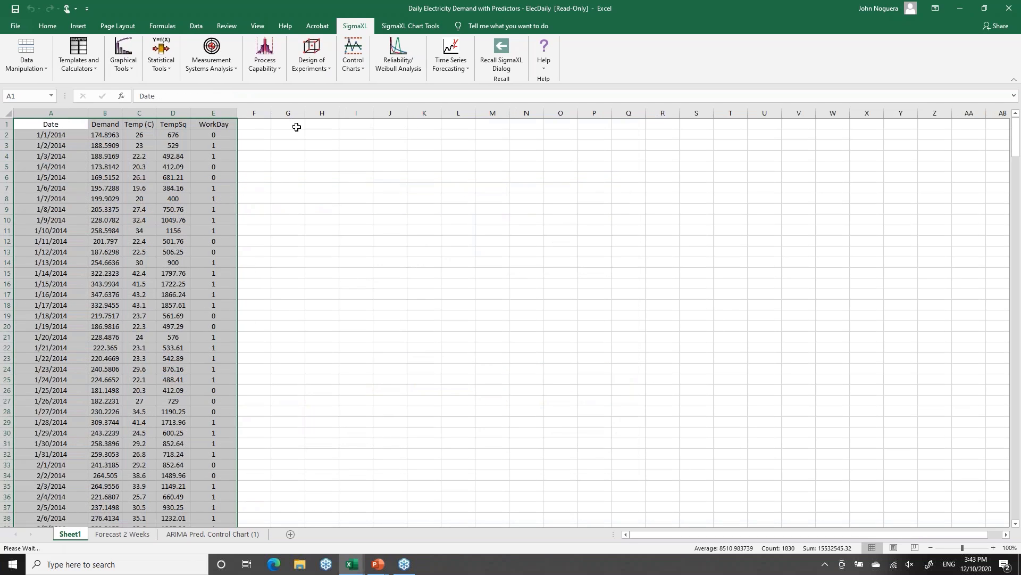
pyautogui.click(353, 63)
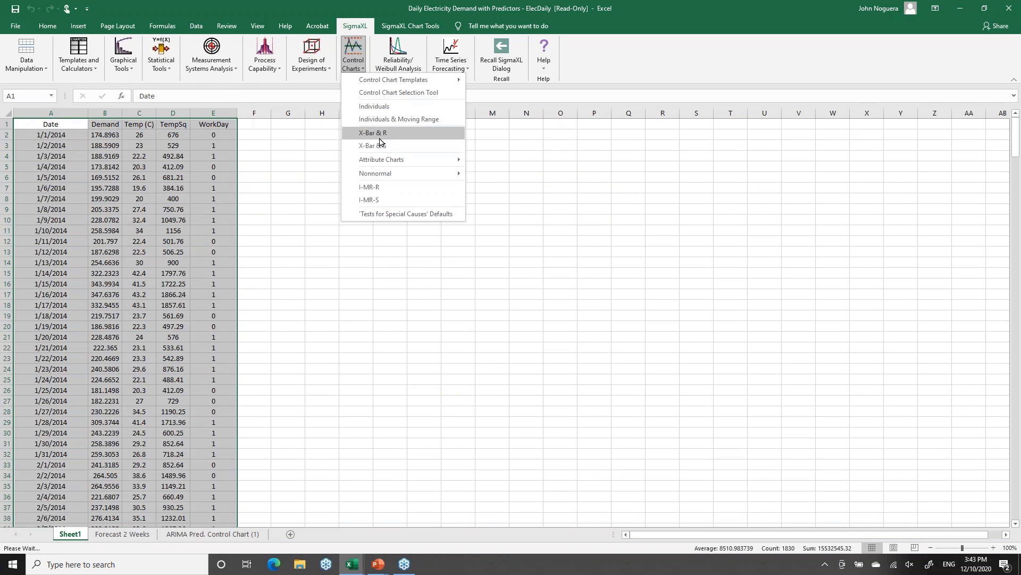
pyautogui.click(377, 108)
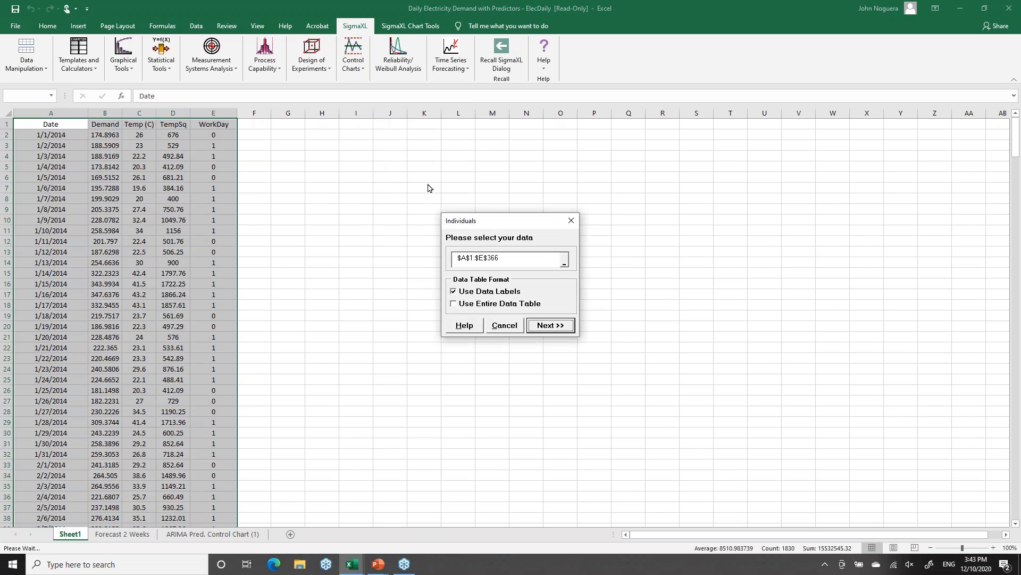
pyautogui.click(550, 325)
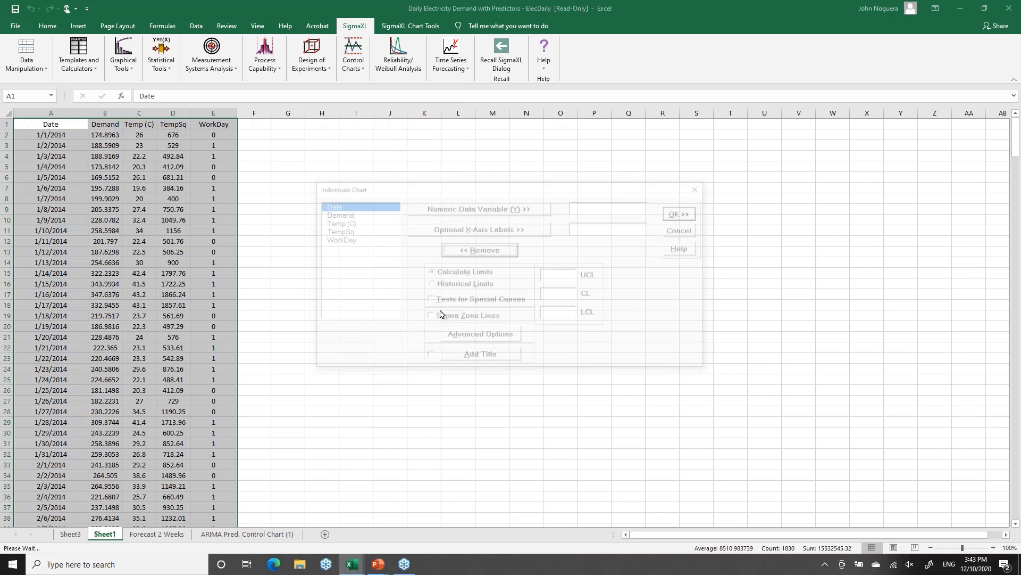
pyautogui.click(356, 214)
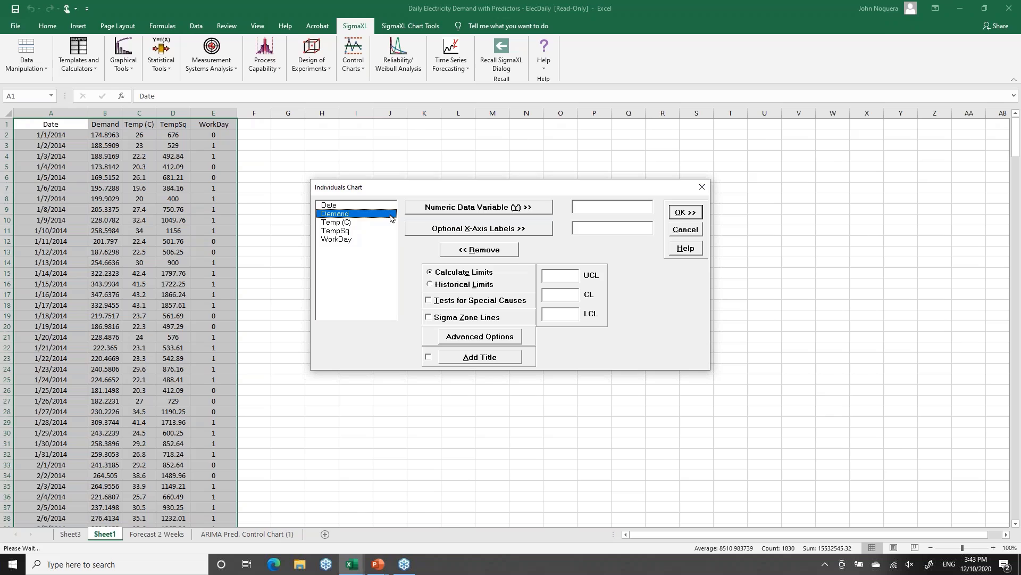
pyautogui.click(445, 209)
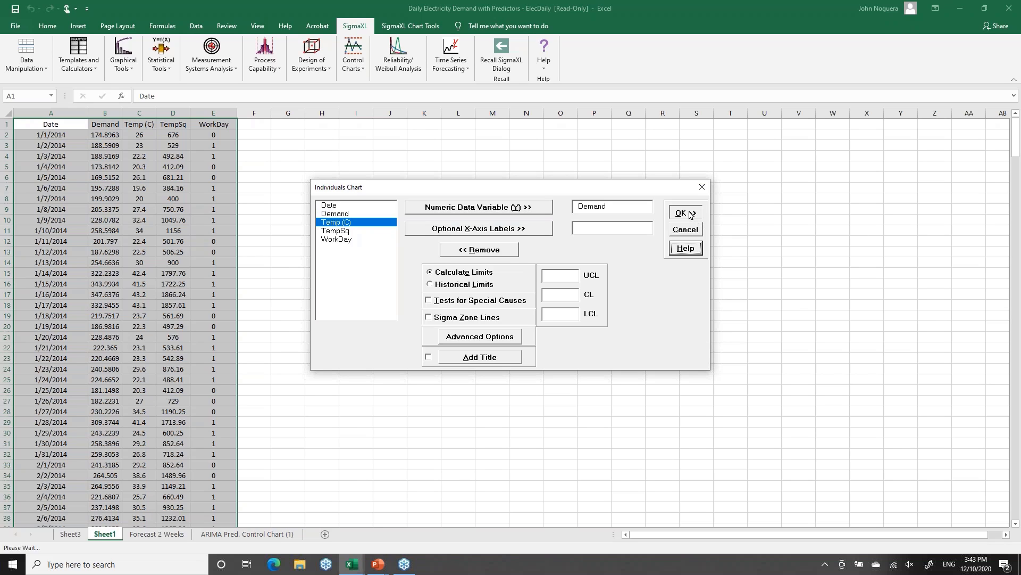
pyautogui.click(687, 214)
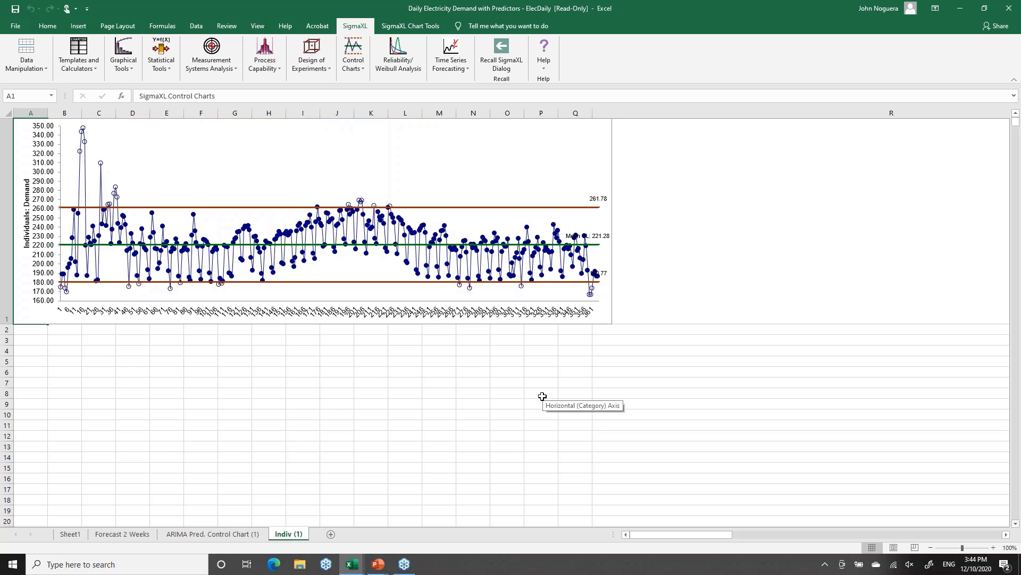
# - View the ARIMA Pred. Control Chart (1) sheet again, and show the Individuals Control Chart for Raw Data slide in PowerPoint
pyautogui.click(206, 534)
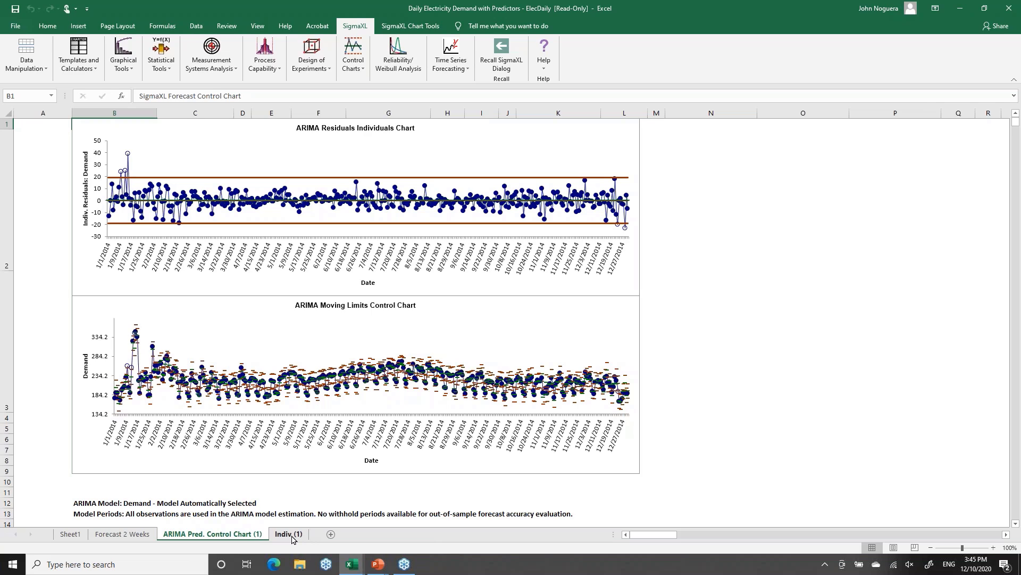
pyautogui.hotkey('alt', 'Tab')
pyautogui.hotkey('alt', 'Tab')
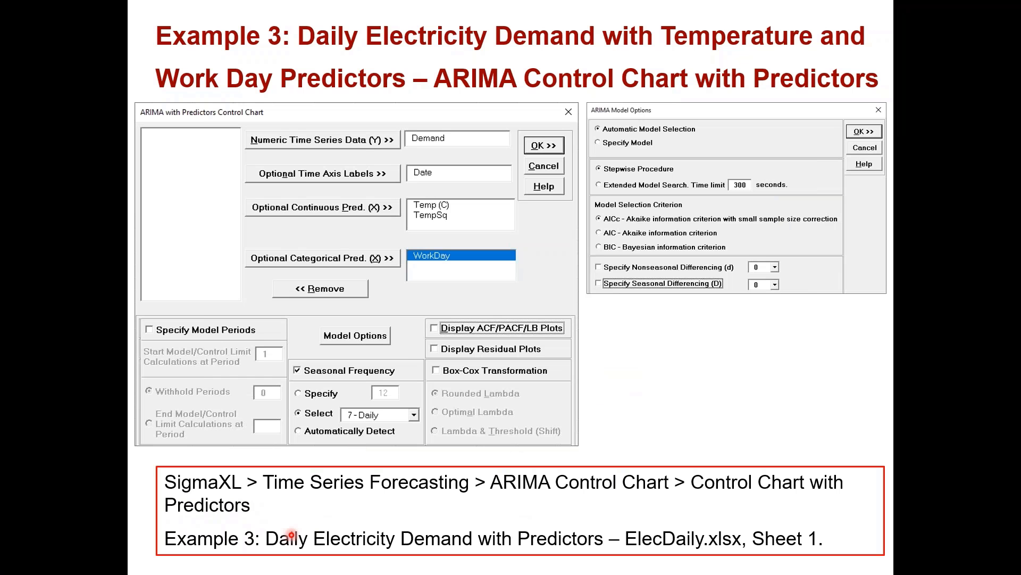
pyautogui.click(686, 358)
pyautogui.click(685, 359)
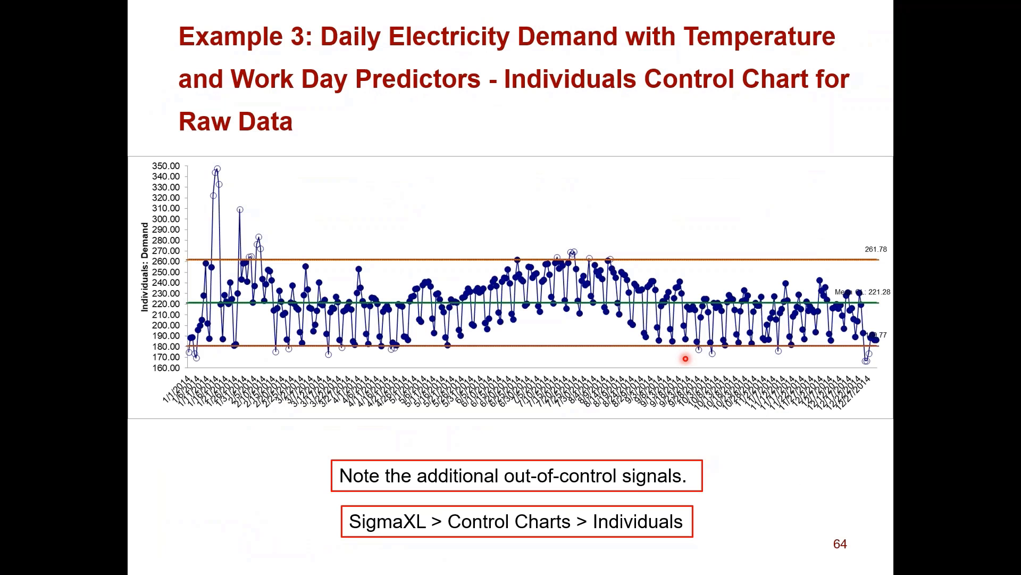
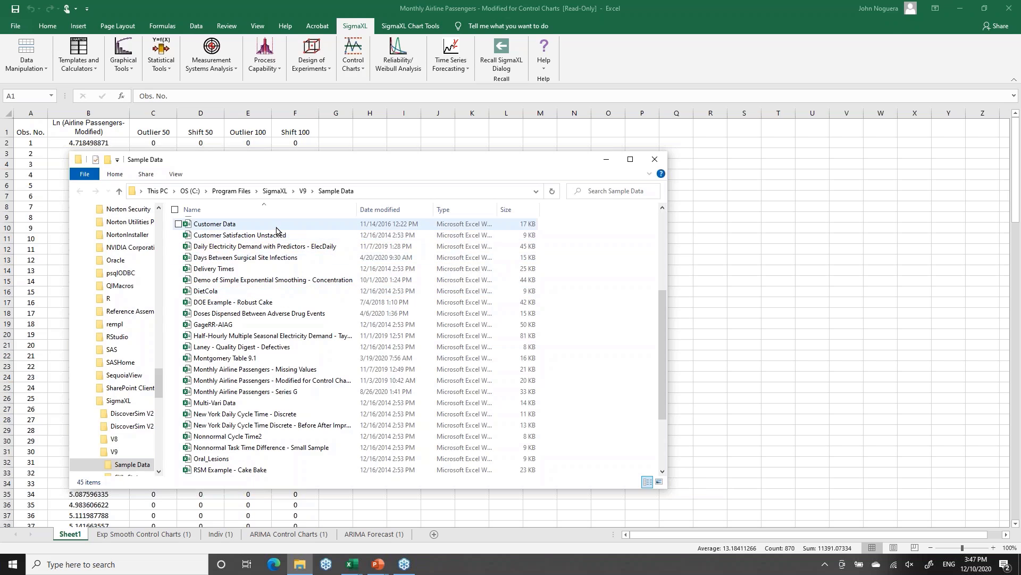
# - Open the Customer Data workbook from the SigmaXL V9 Sample Data folder
pyautogui.click(276, 228)
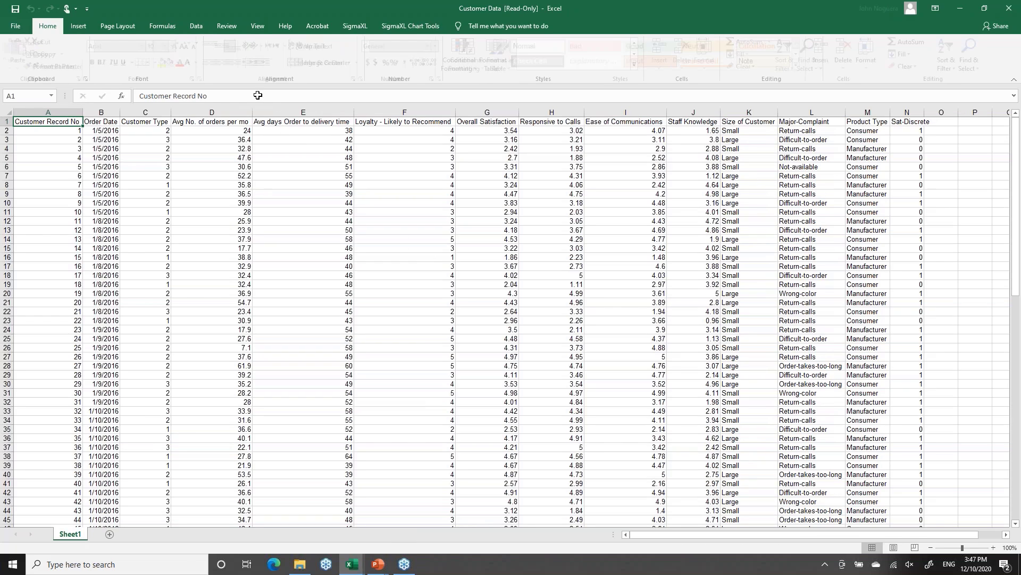
# - Convert Overall Satisfaction to discrete with 4 percentile-based equal-frequency levels, using the entire Sheet1 data table
pyautogui.click(352, 28)
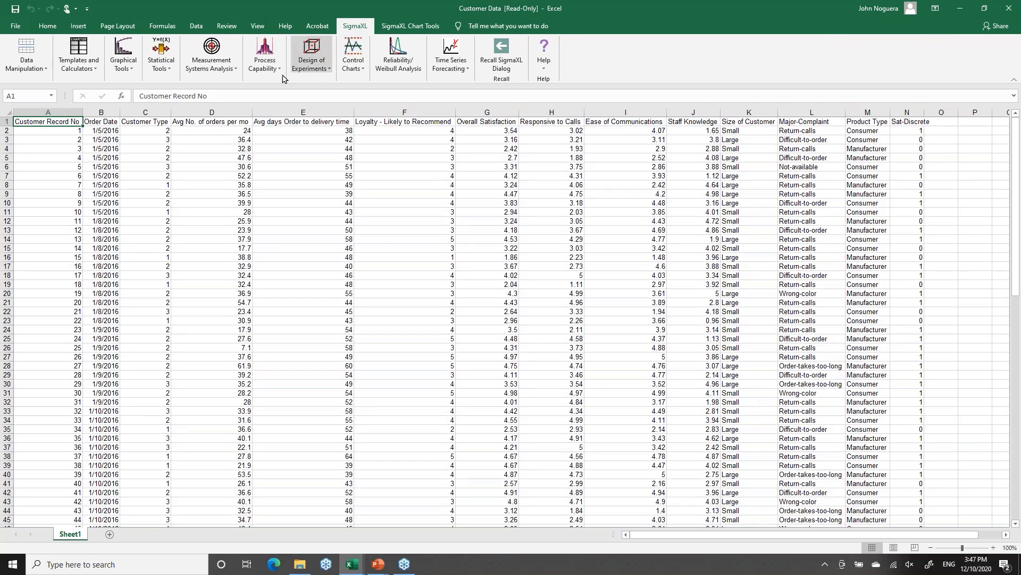
pyautogui.click(30, 62)
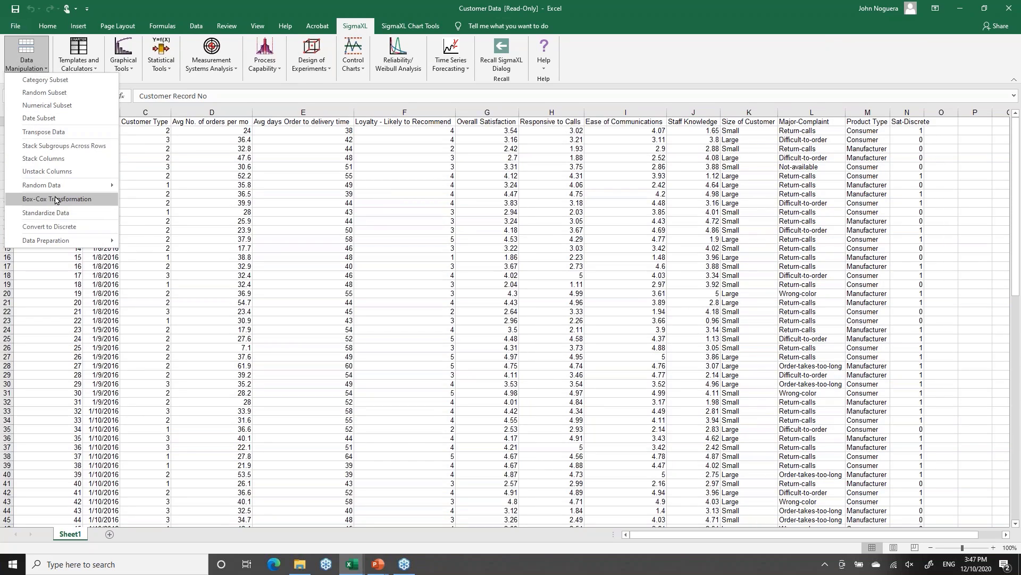
pyautogui.click(55, 227)
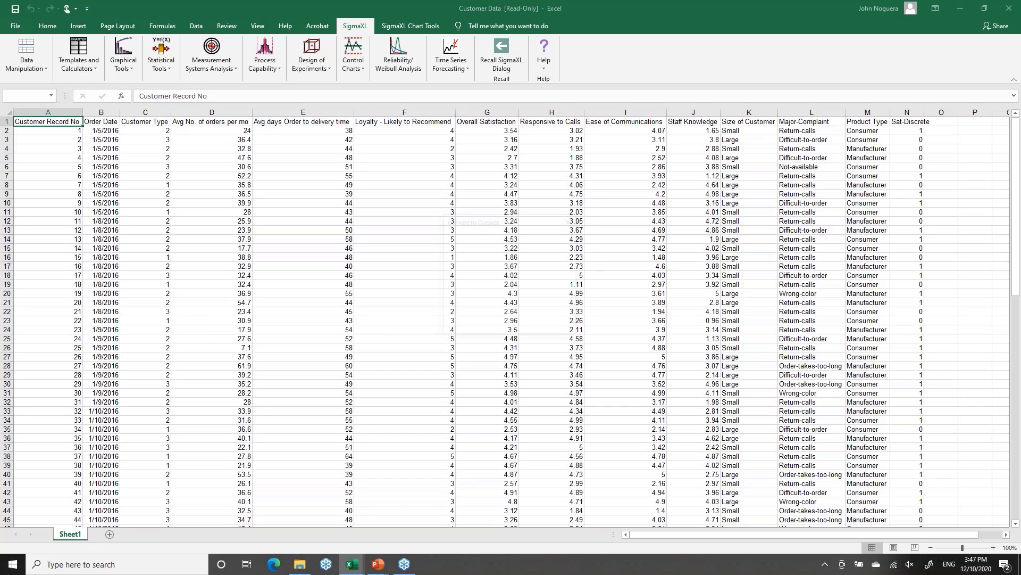
pyautogui.click(462, 303)
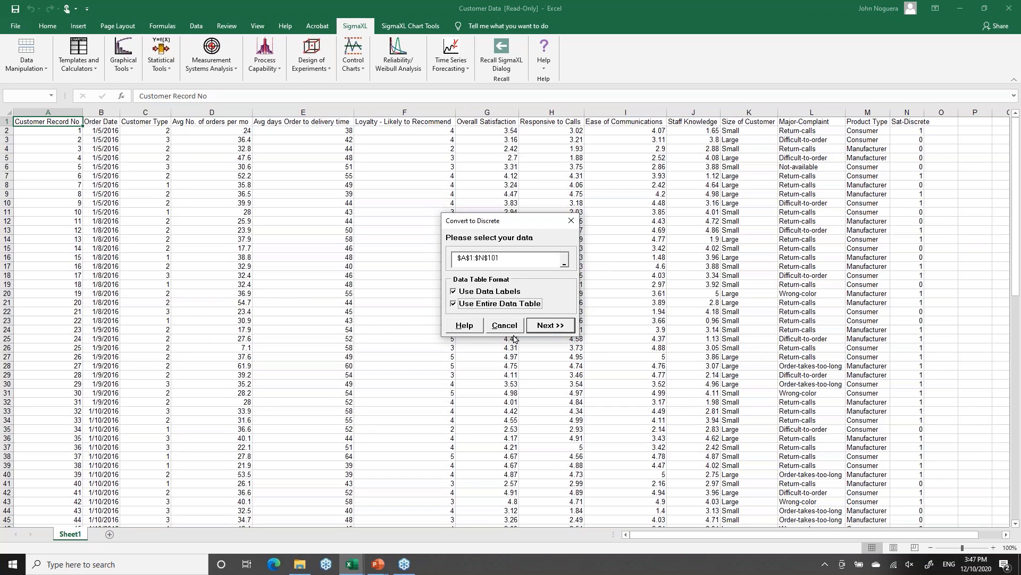
pyautogui.click(543, 326)
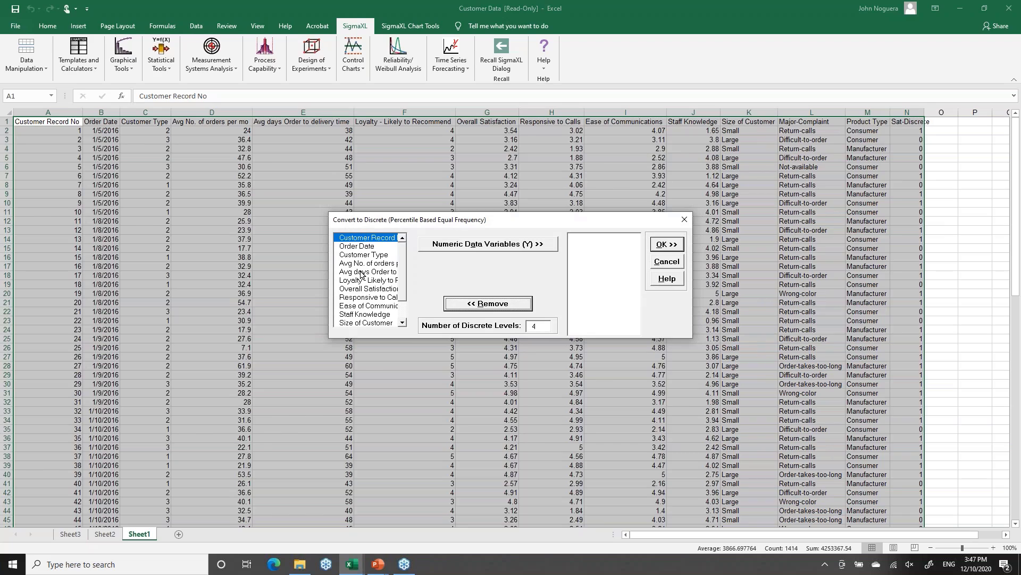
pyautogui.click(359, 290)
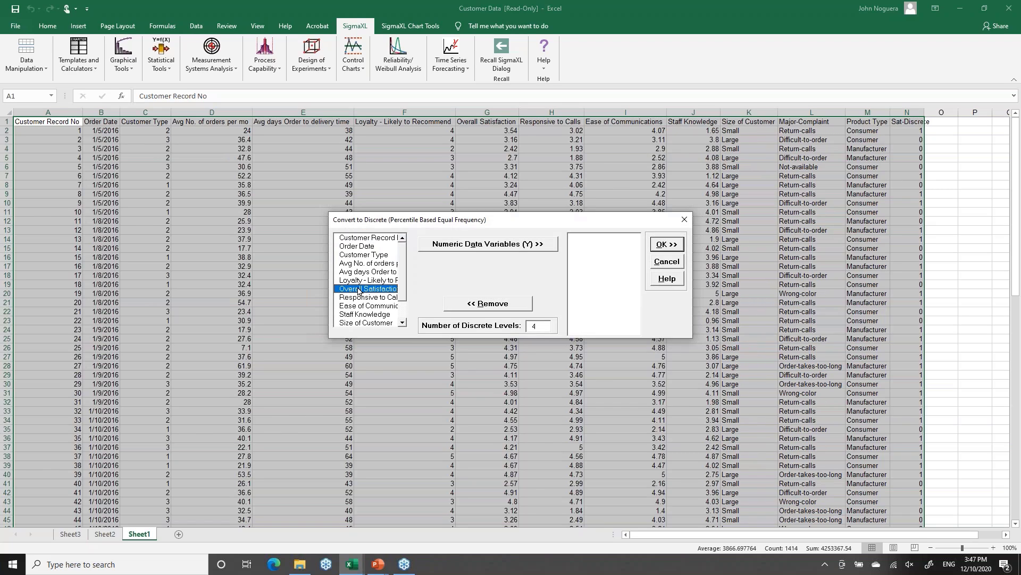
pyautogui.click(481, 244)
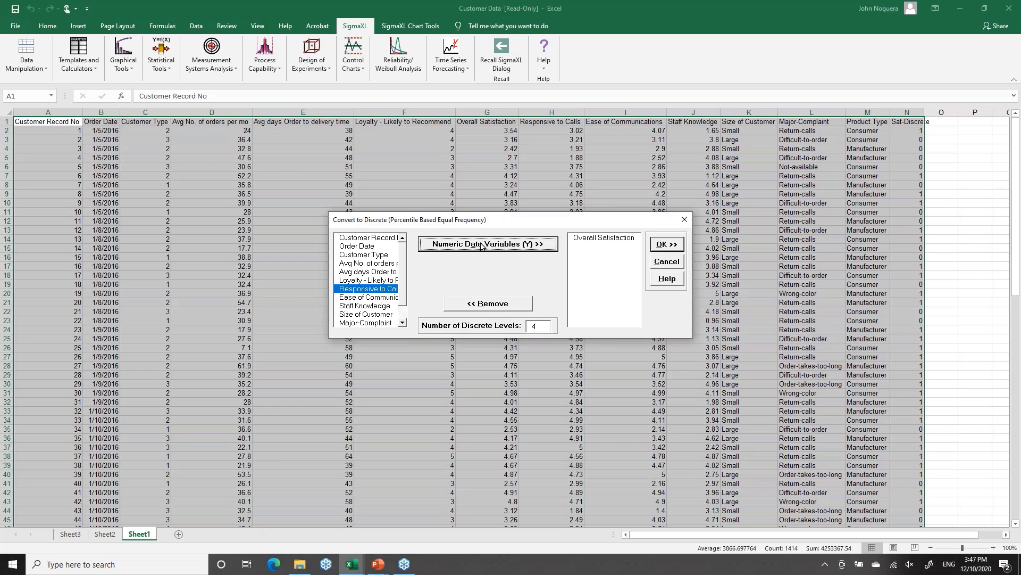
pyautogui.click(668, 244)
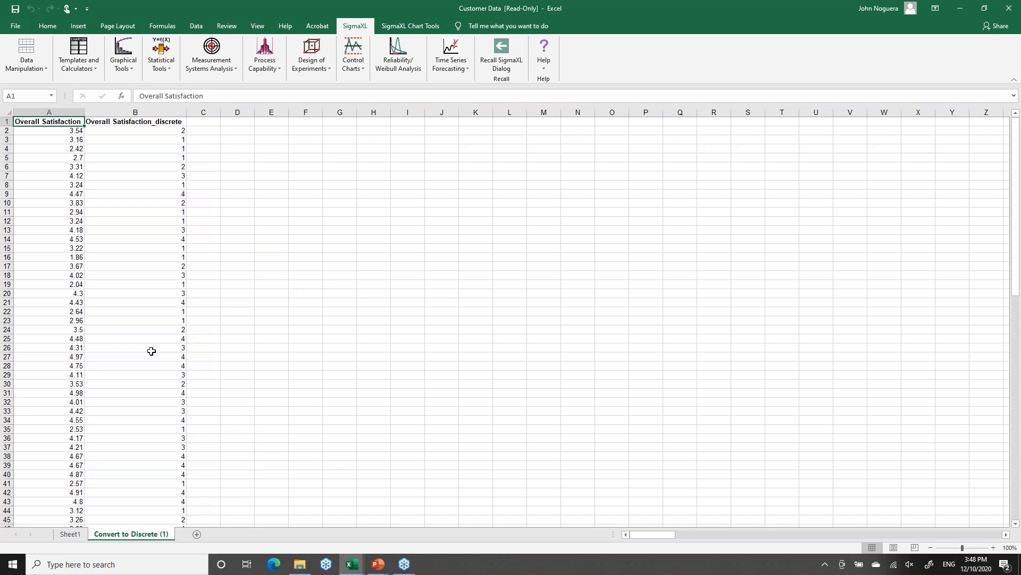
pyautogui.press('Right')
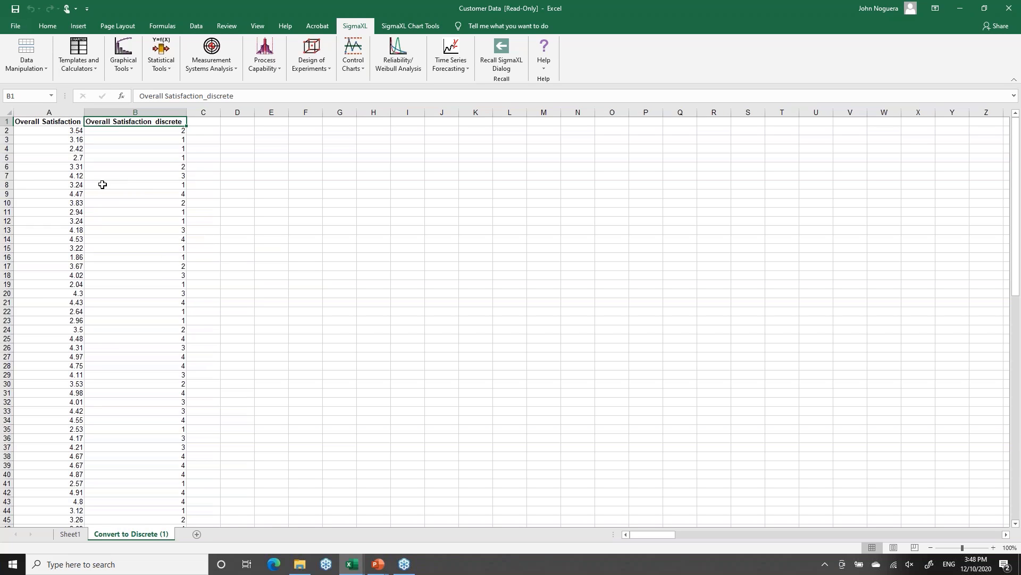
# - Set up Multiple X Boxplots on the whole Sheet1 data table with Overall Satisfaction as the numeric data variable (Y)
pyautogui.click(70, 534)
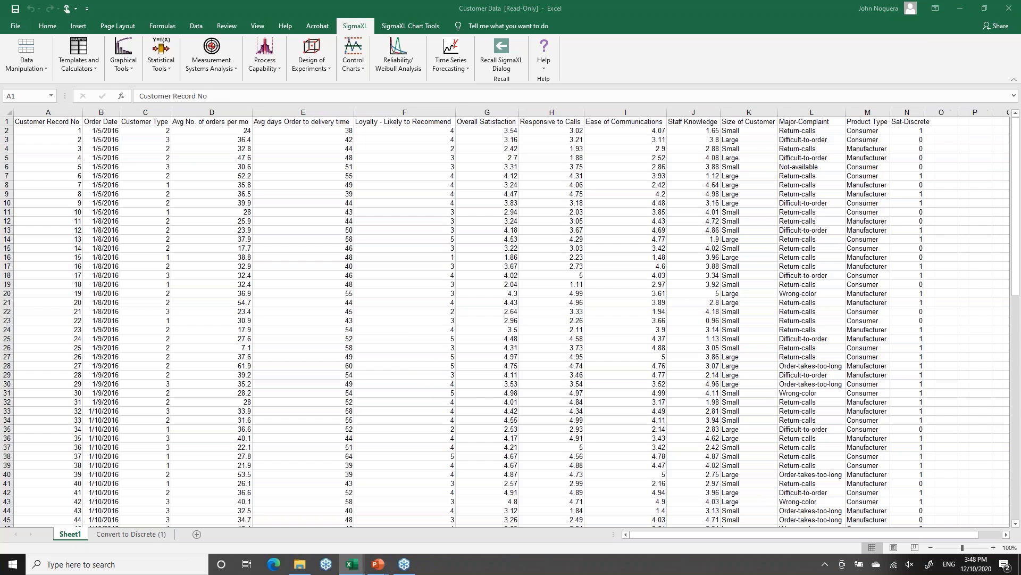
pyautogui.hotkey('ctrl', 'a')
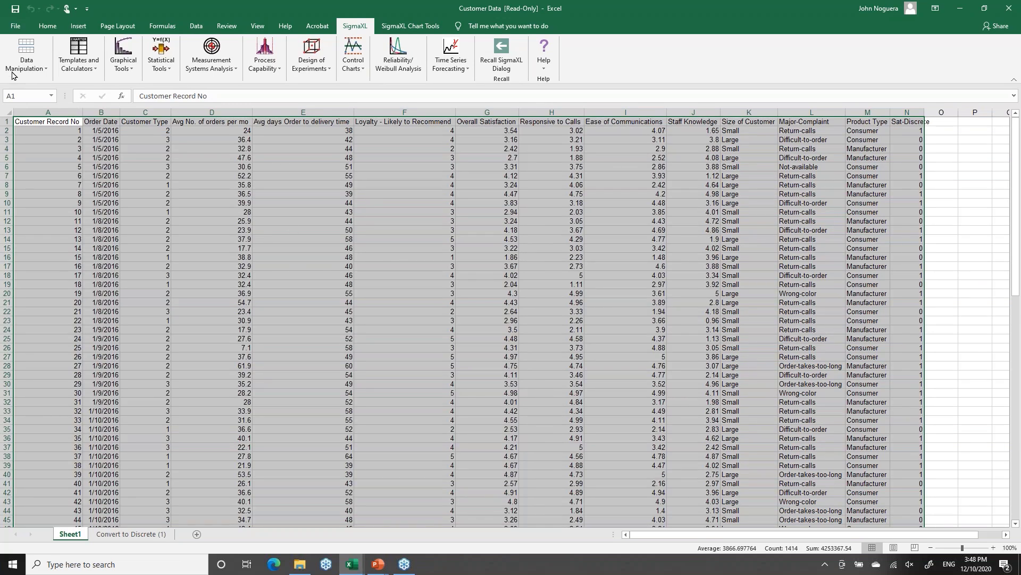
pyautogui.click(129, 68)
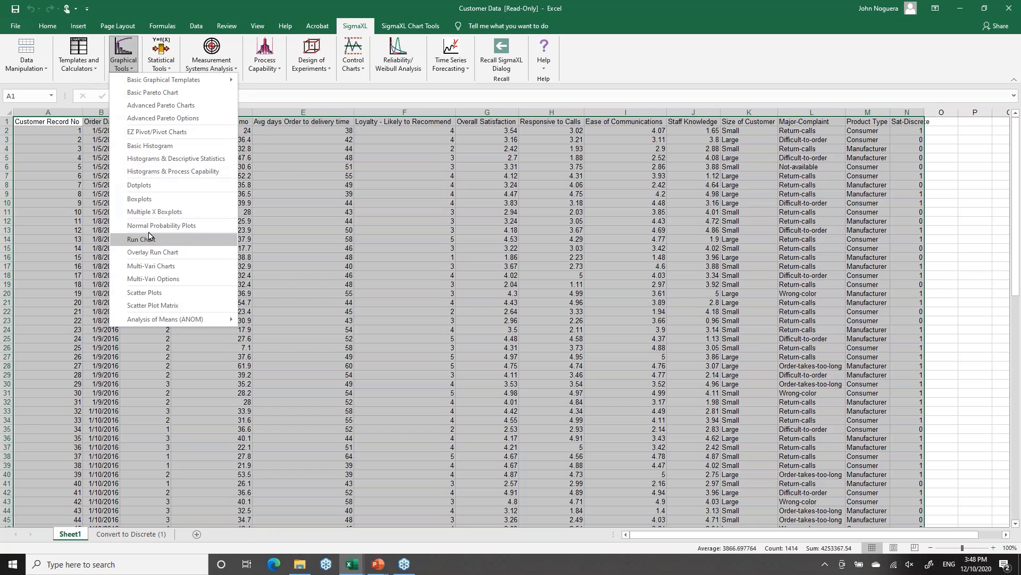
pyautogui.click(152, 213)
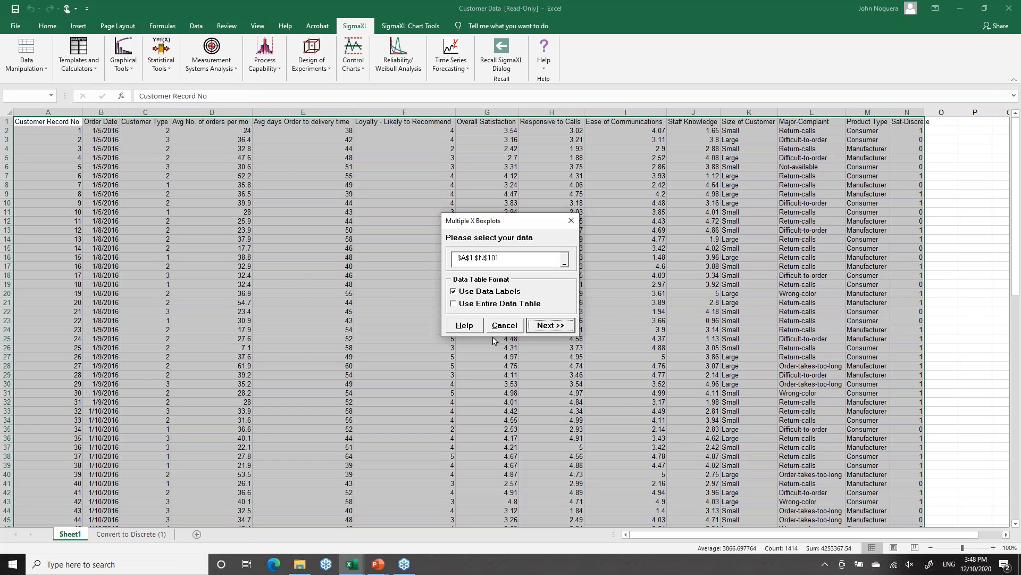
pyautogui.click(544, 326)
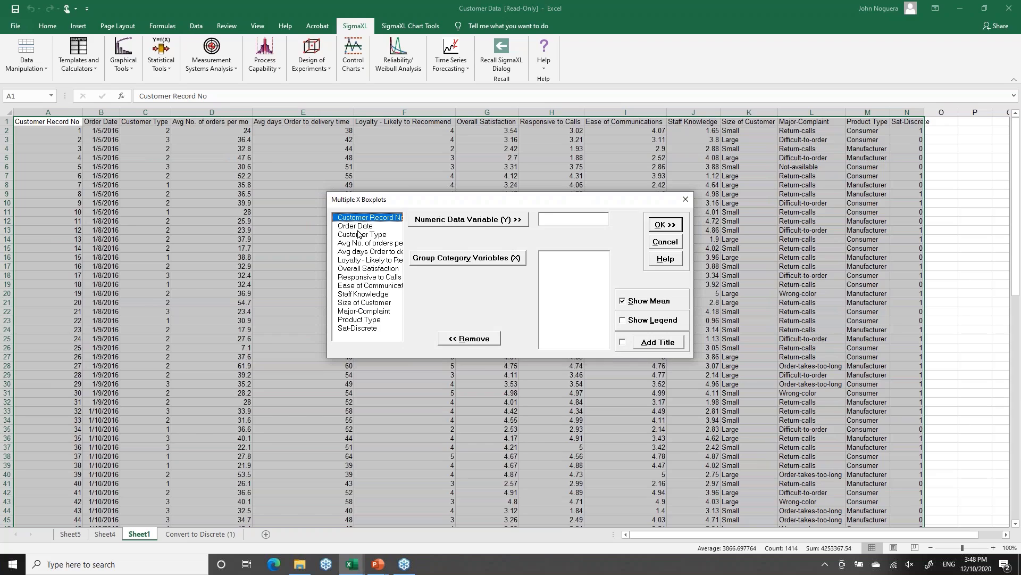
pyautogui.click(359, 269)
pyautogui.click(465, 220)
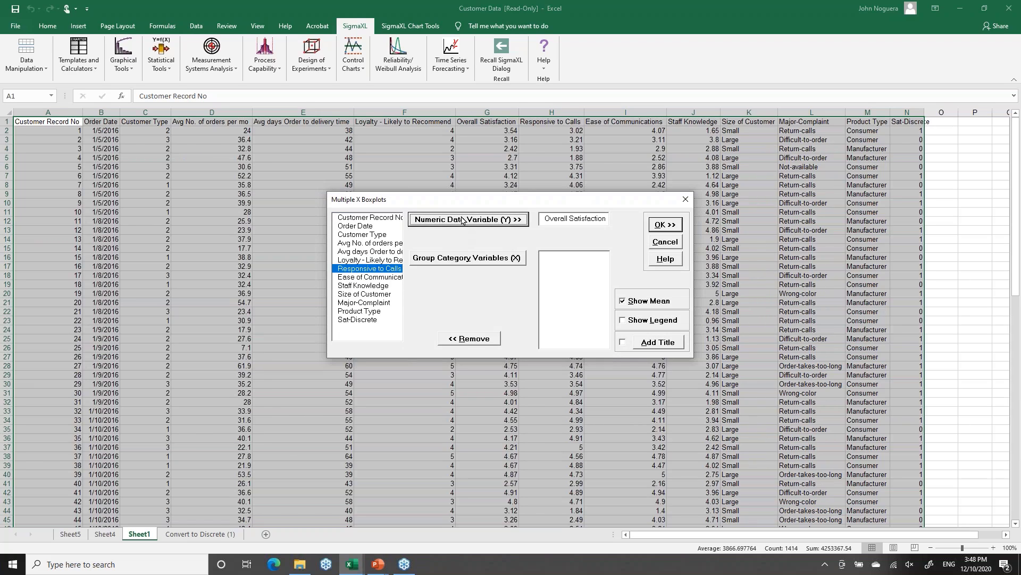
# - Add Customer Type, Size of Customer, Major-Complaint and Product Type as group category variables (X) and generate the boxplots
pyautogui.click(364, 236)
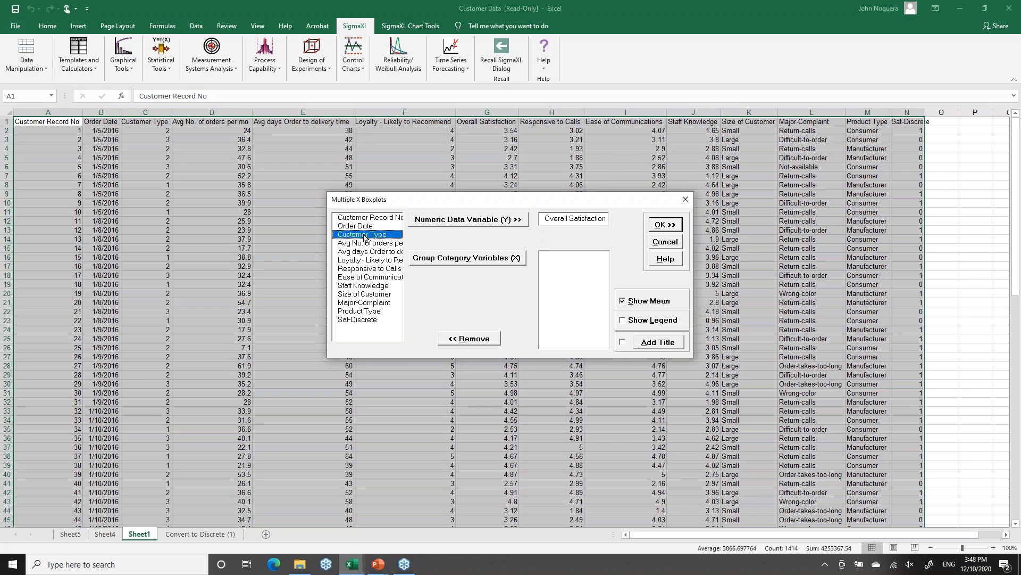
pyautogui.click(455, 260)
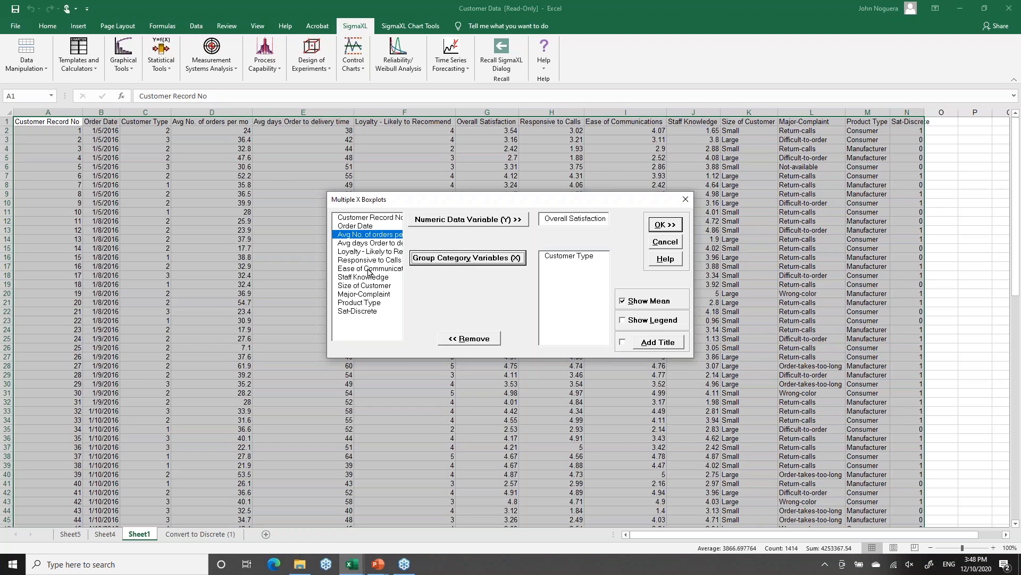
pyautogui.click(369, 287)
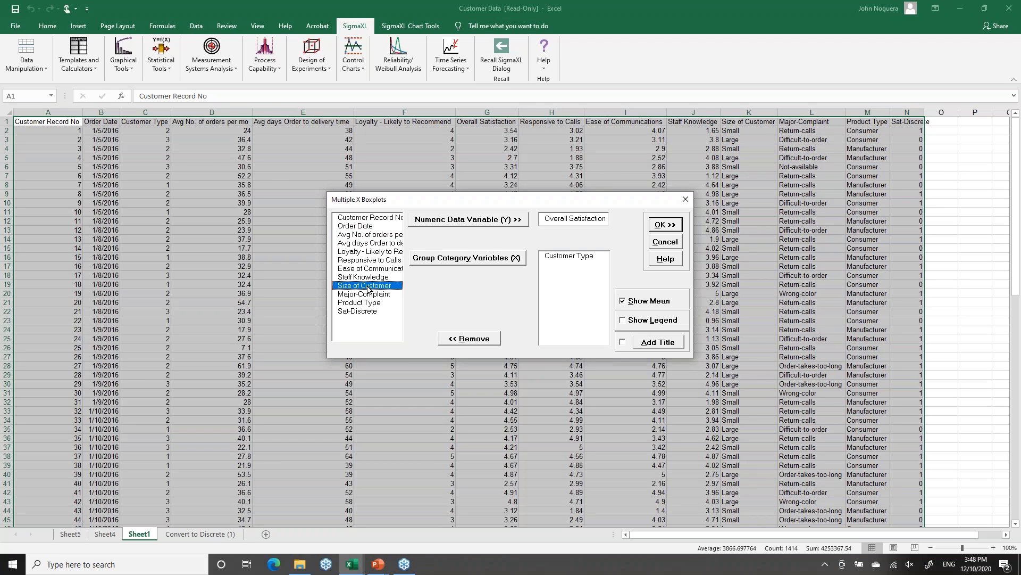
pyautogui.click(446, 262)
pyautogui.click(446, 261)
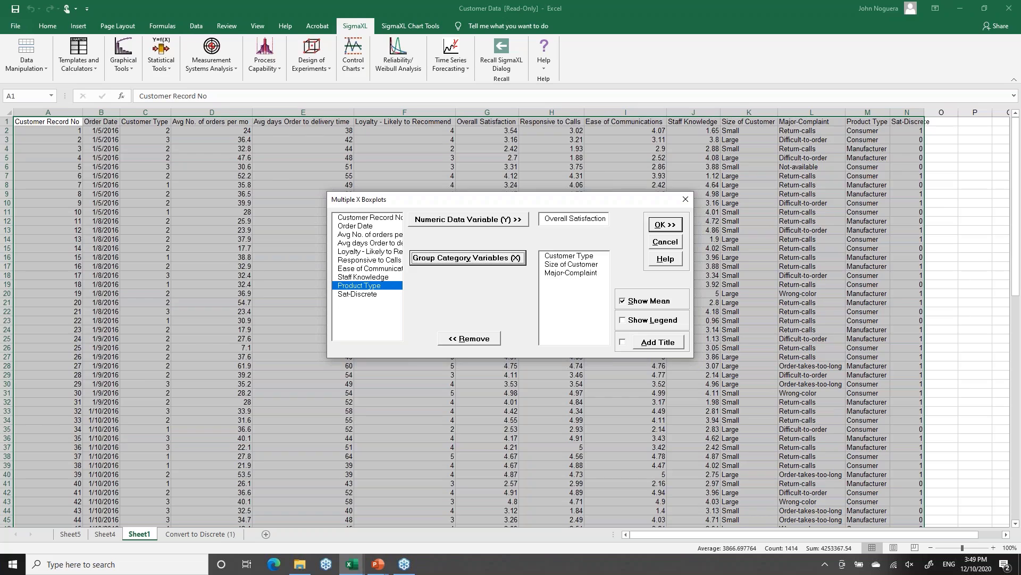
pyautogui.click(445, 261)
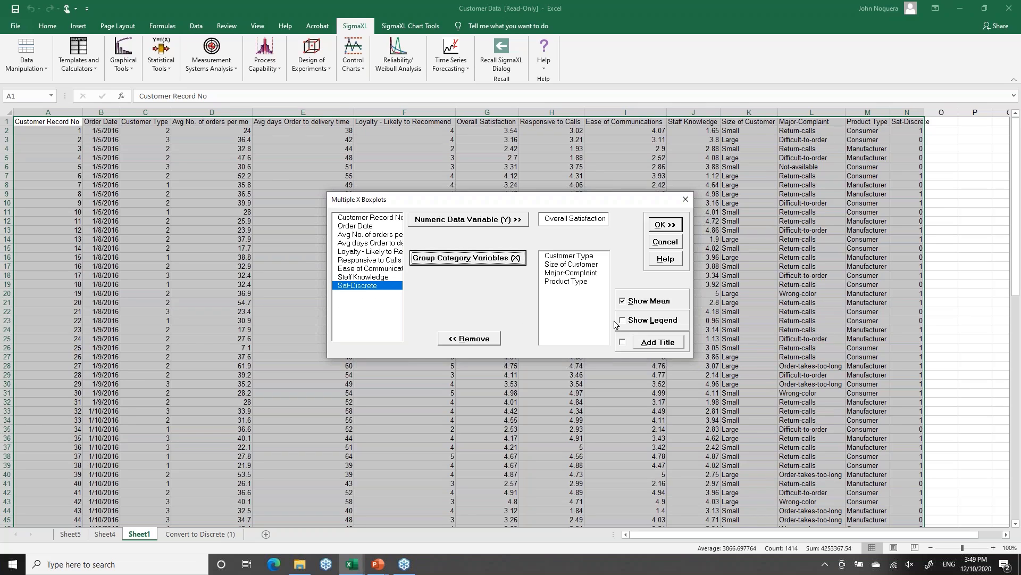
pyautogui.click(665, 226)
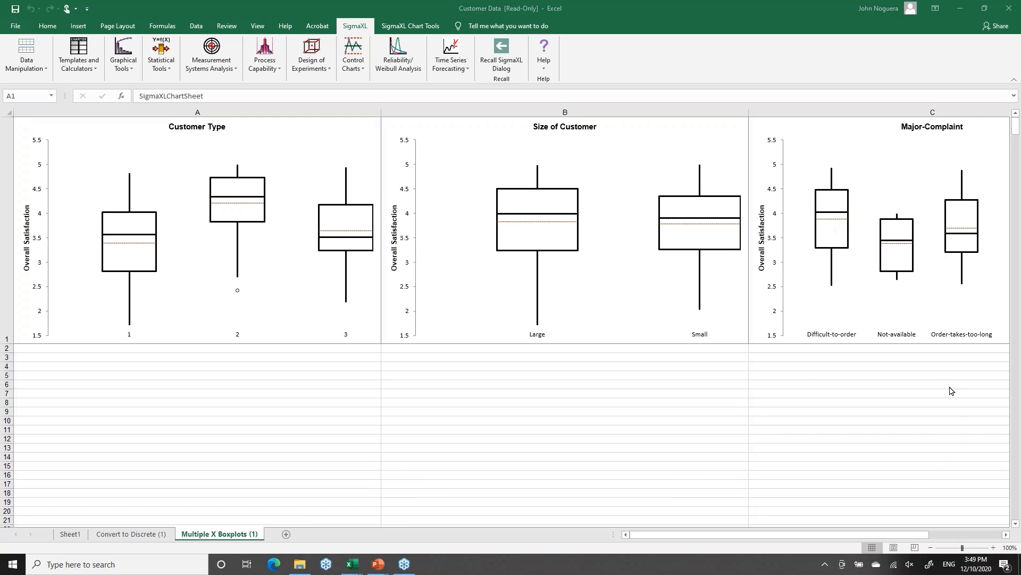
# - Examine the Overall Satisfaction boxplots across all four category variables, then return to the Customer Type plot
pyautogui.click(1007, 534)
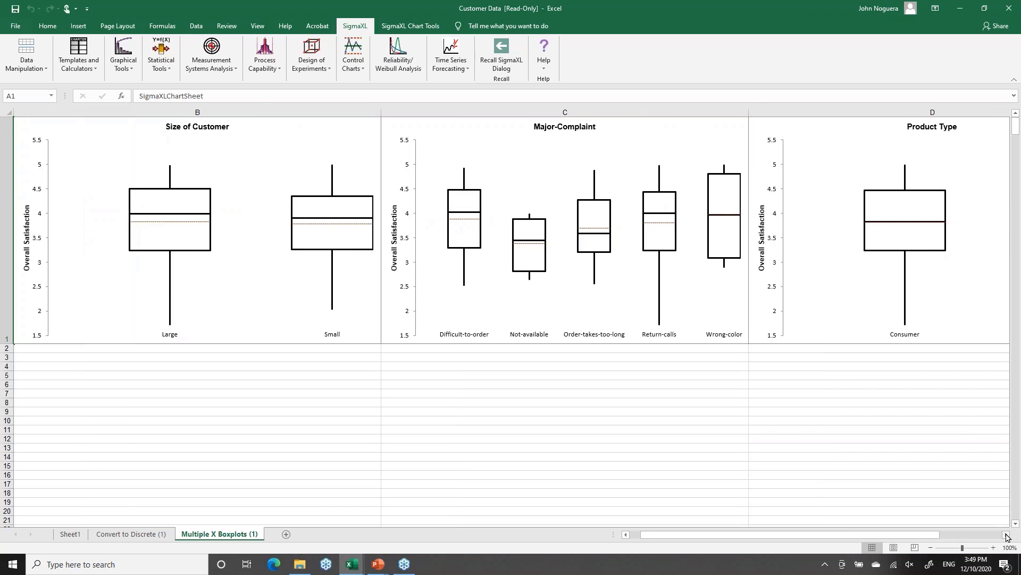
pyautogui.click(1007, 535)
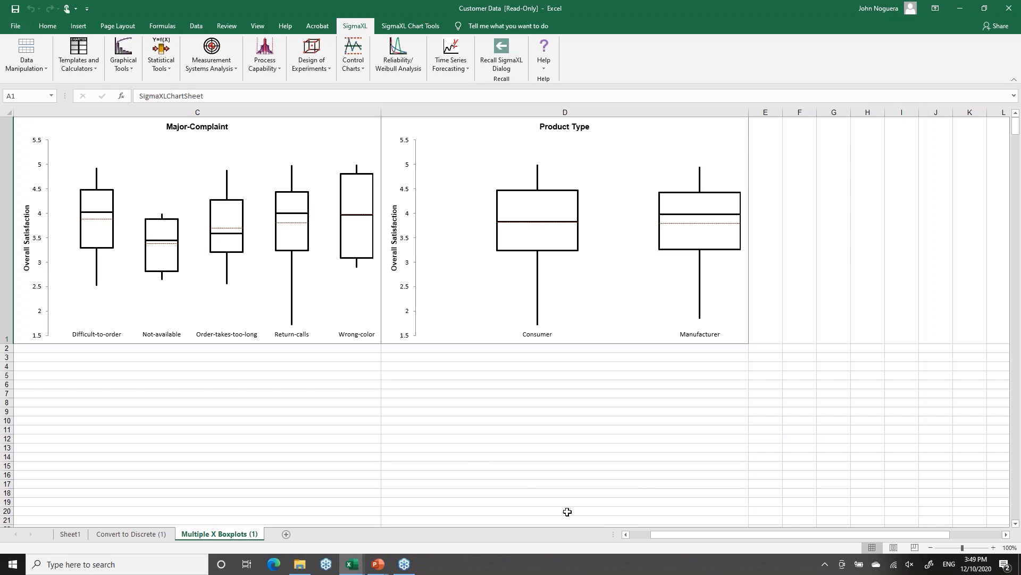
pyautogui.click(633, 537)
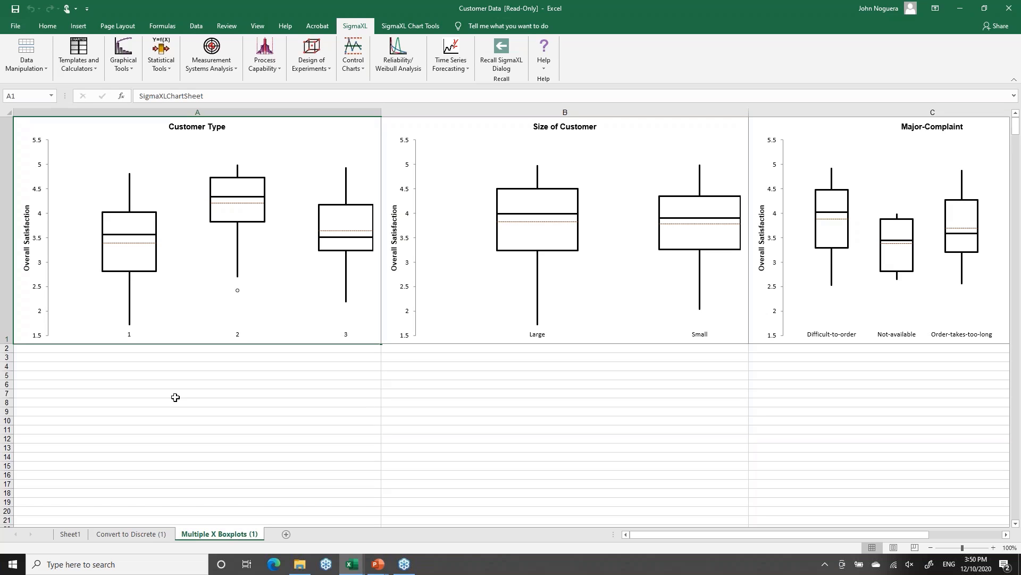
pyautogui.click(926, 320)
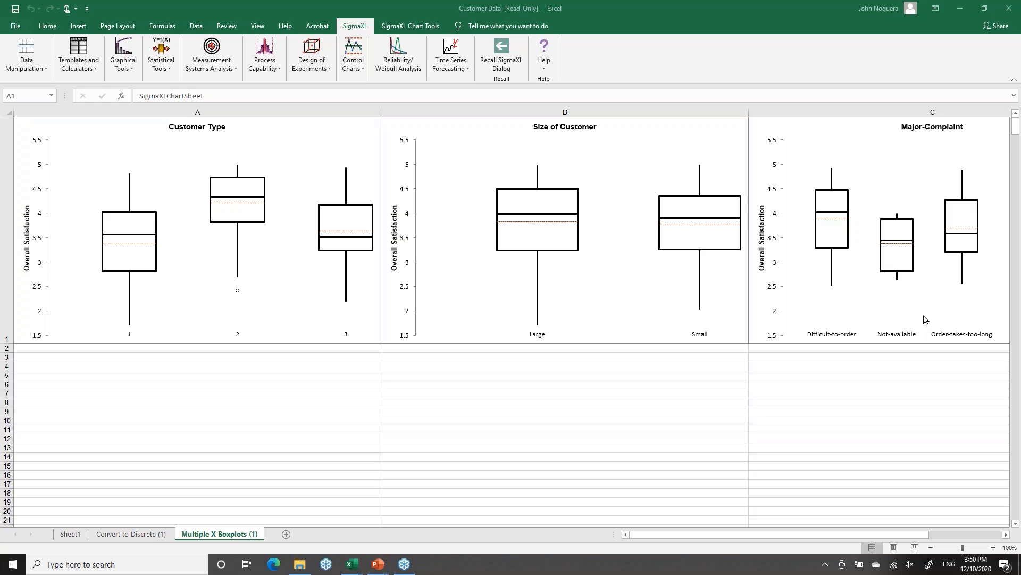